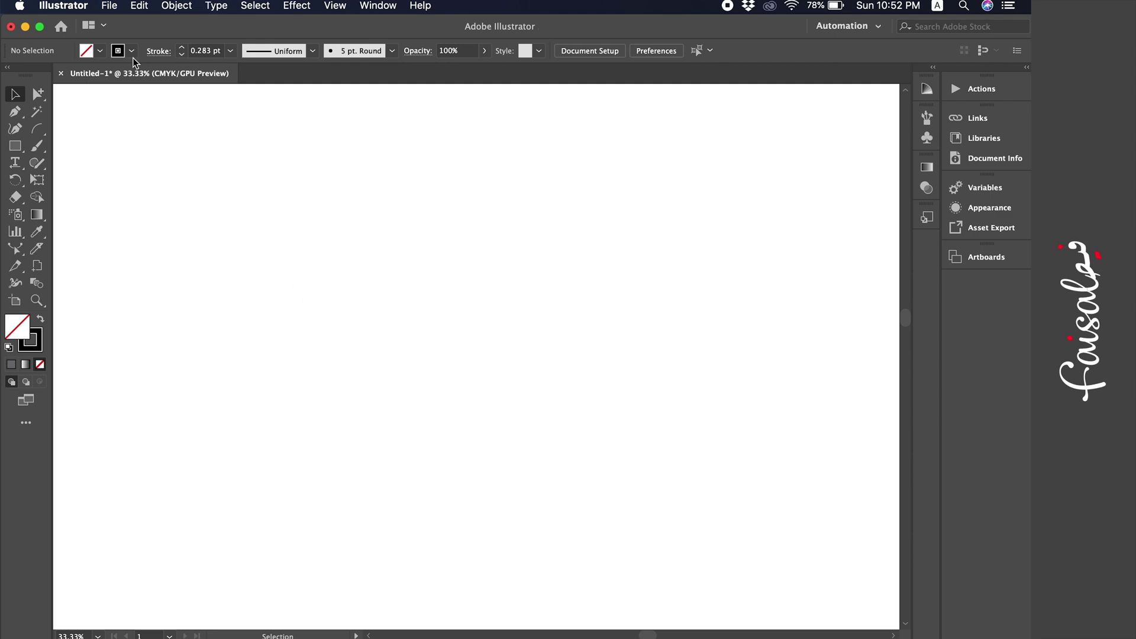
Run the Paper Bag.jsx script from File > Scripts > Other Script to show its 270 size prompt
{"action": "left_click", "coordinate": [112, 5]}
{"action": "mouse_move", "coordinate": [190, 290]}
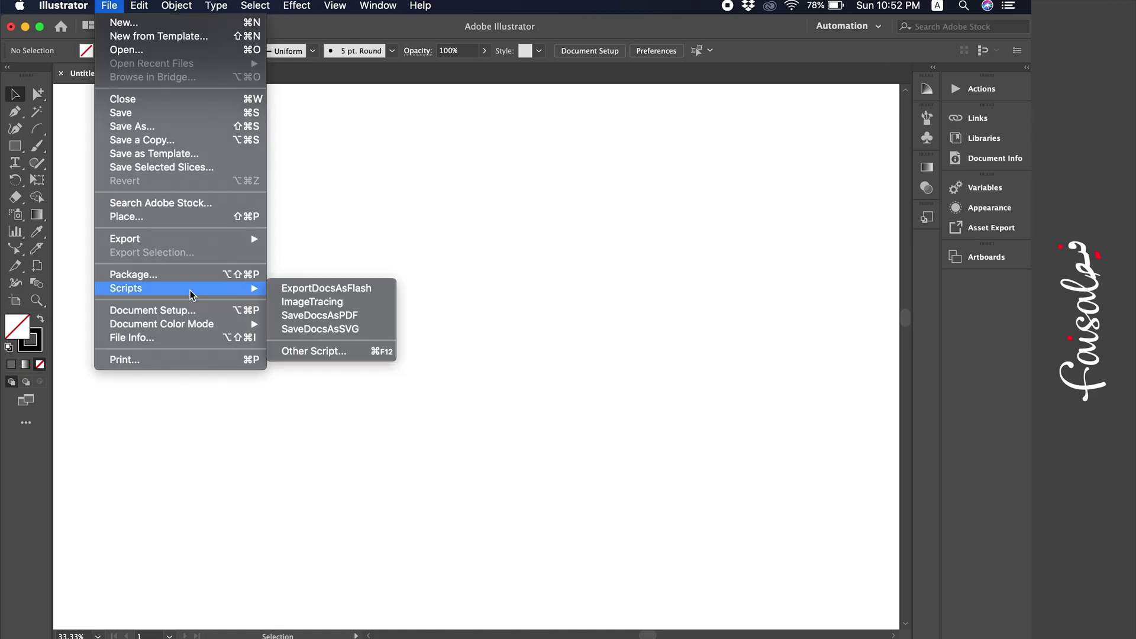
{"action": "left_click", "coordinate": [343, 354]}
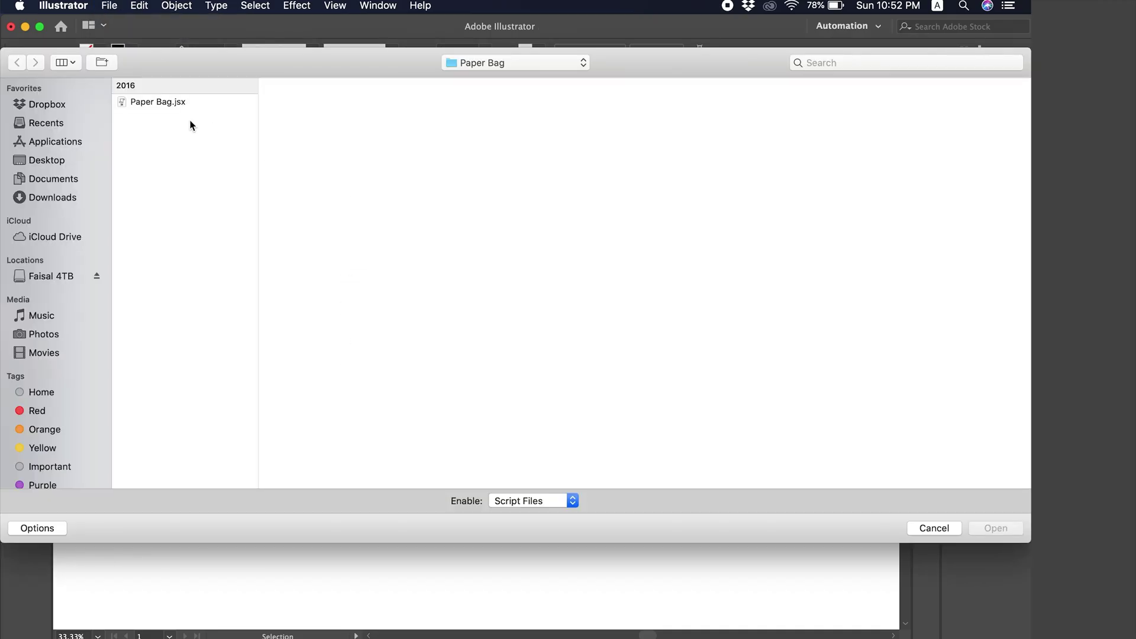
{"action": "left_click", "coordinate": [178, 103]}
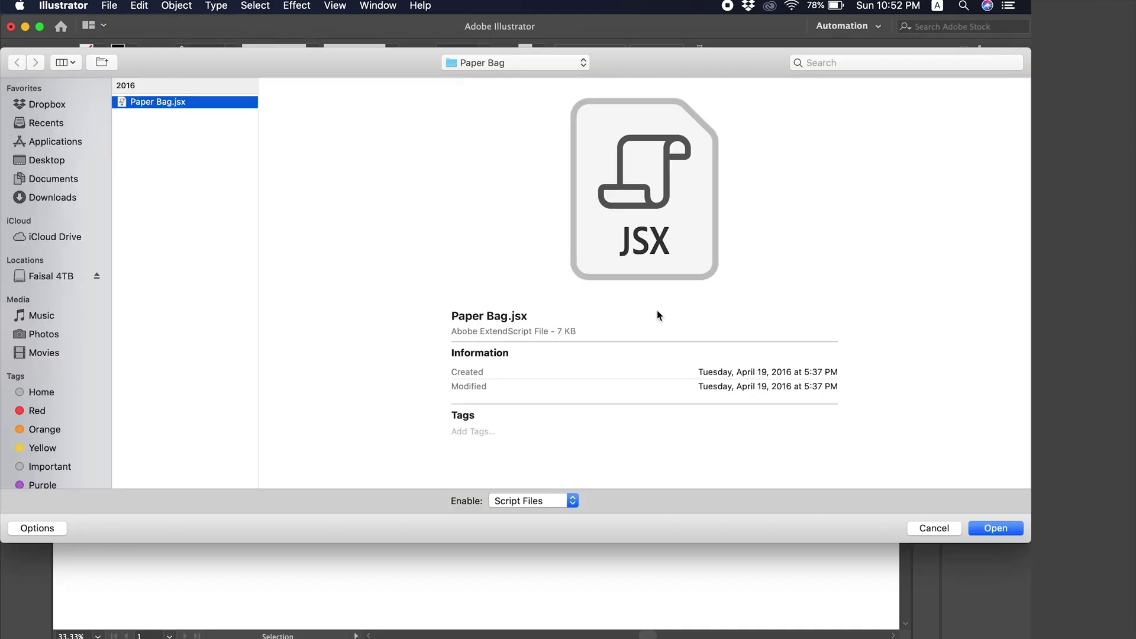
{"action": "left_click", "coordinate": [991, 529]}
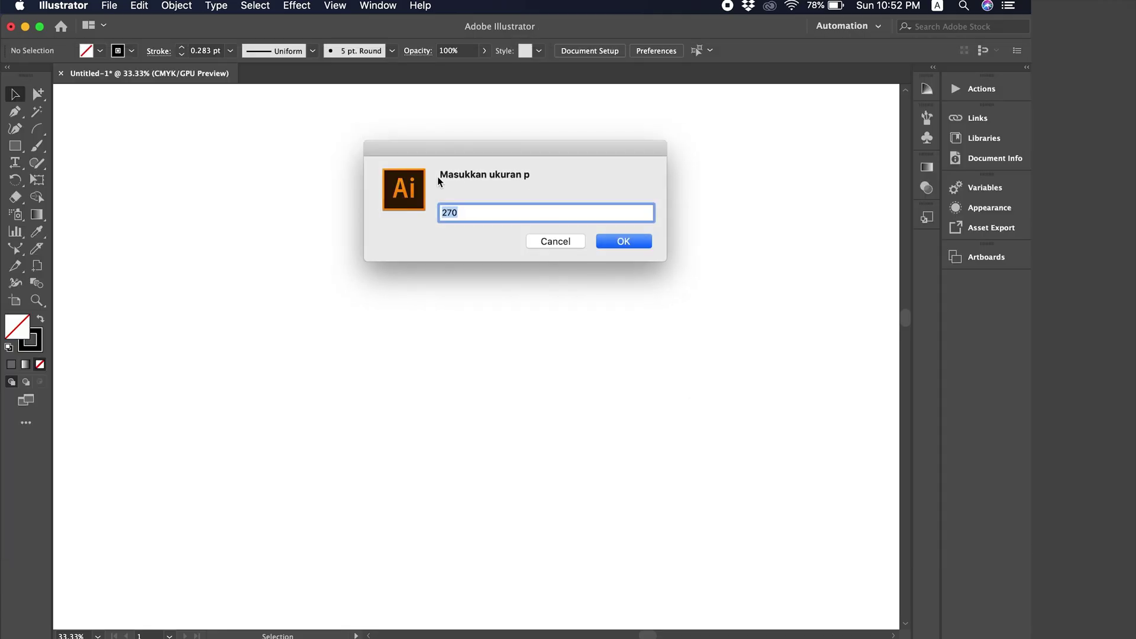
{"action": "left_click_drag", "start_coordinate": [439, 174], "coordinate": [548, 171]}
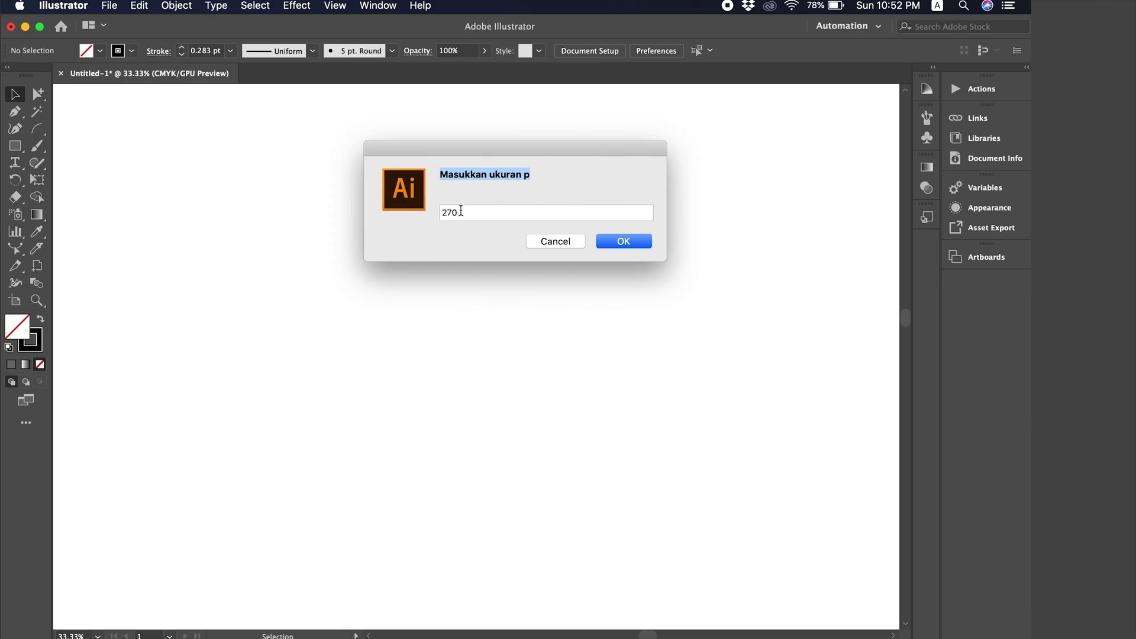
Select the 270 value in the first size prompt and confirm it
{"action": "left_click_drag", "start_coordinate": [460, 211], "coordinate": [441, 214]}
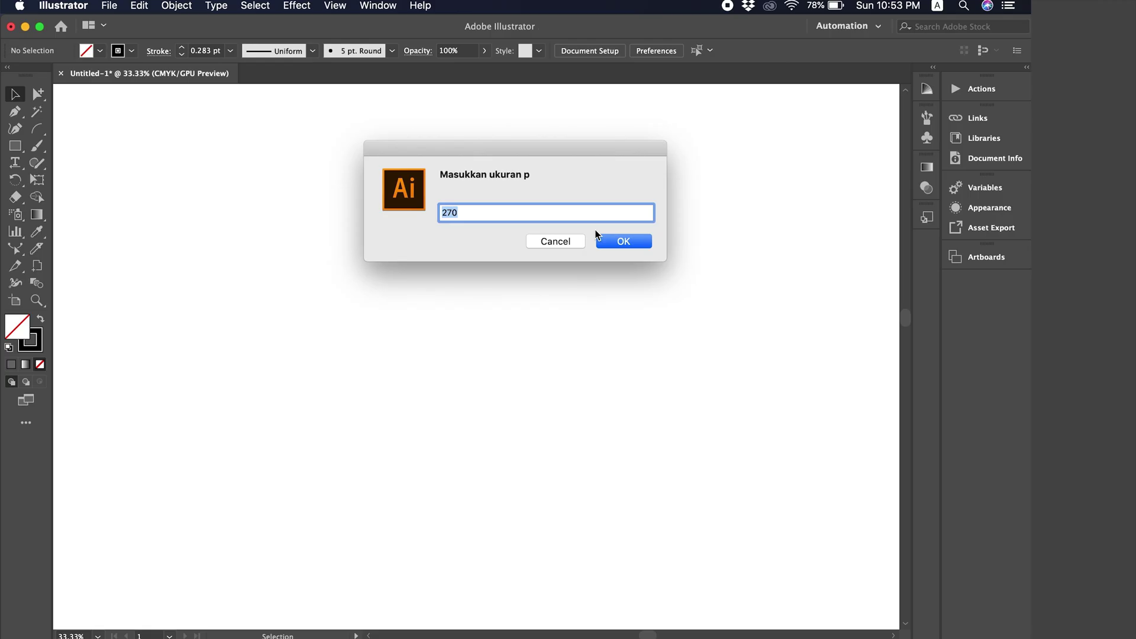
{"action": "left_click", "coordinate": [627, 240]}
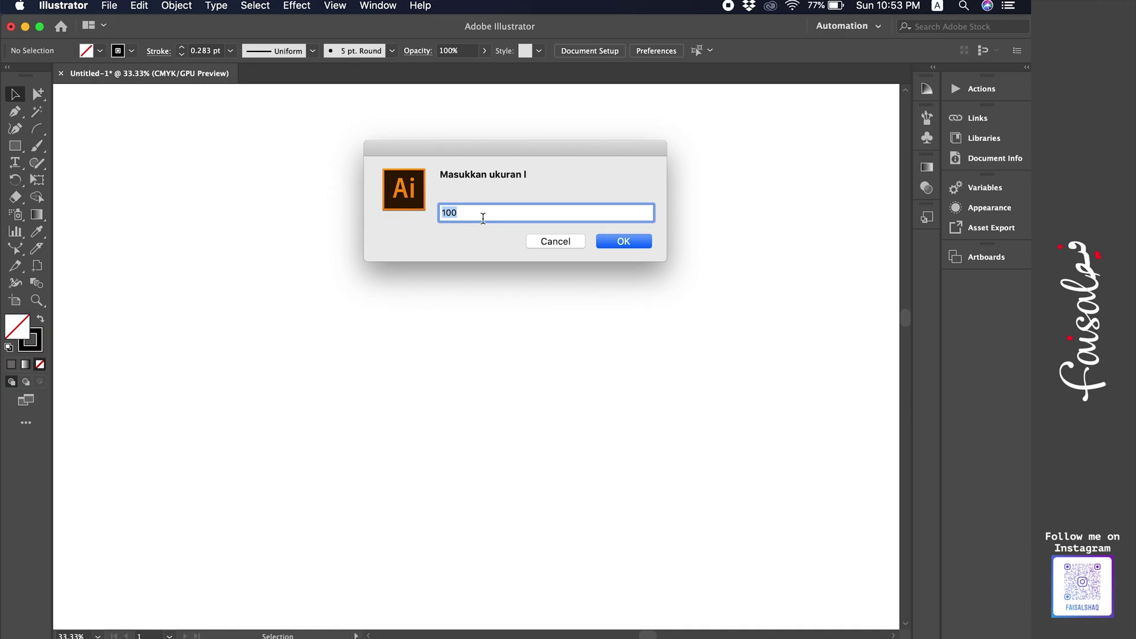
Accept sizes 100 and 395 and the 30 glue flap so the script draws the dieline
{"action": "left_click", "coordinate": [616, 242]}
{"action": "left_click", "coordinate": [620, 244]}
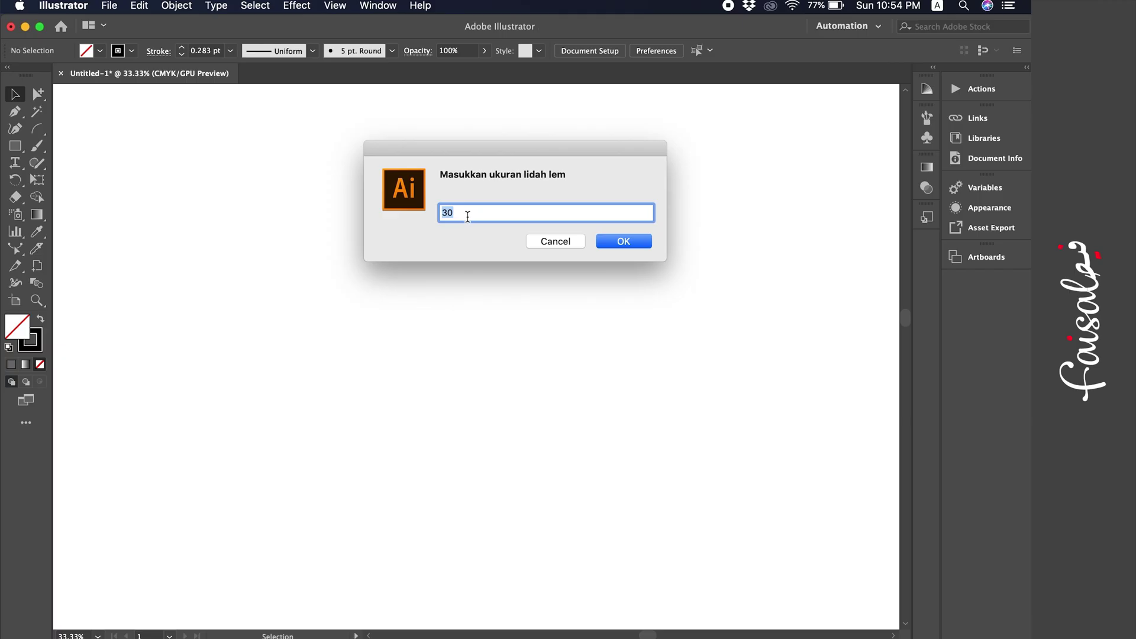
{"action": "left_click", "coordinate": [620, 241]}
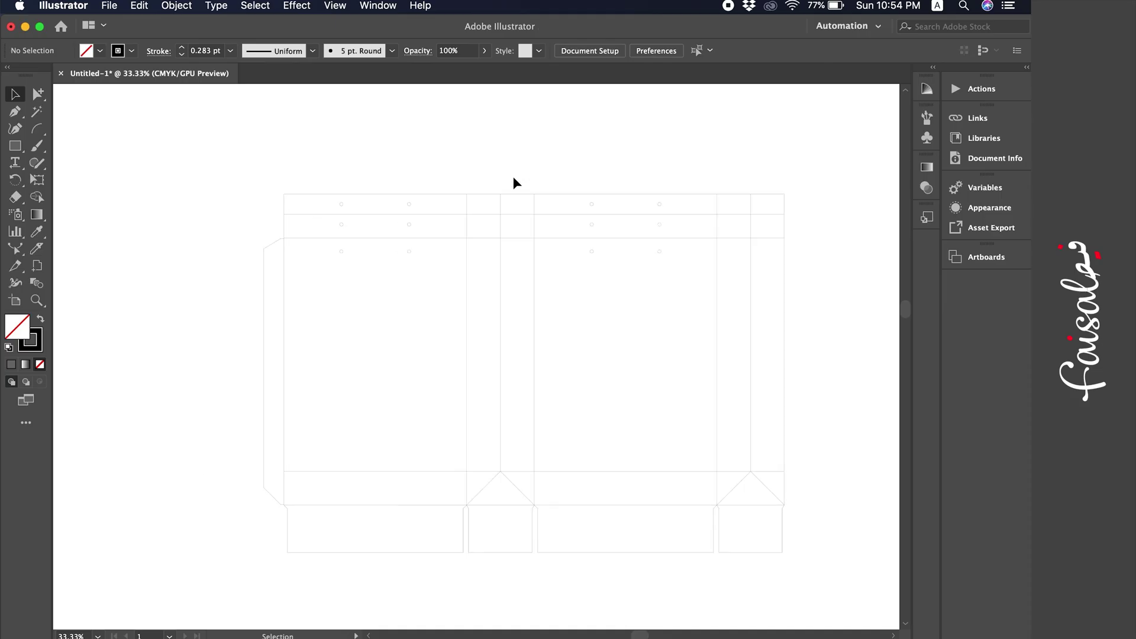
Zoom in and marquee-select the first gusset's three vertical fold lines with Group Selection
{"action": "key", "text": "super+equal"}
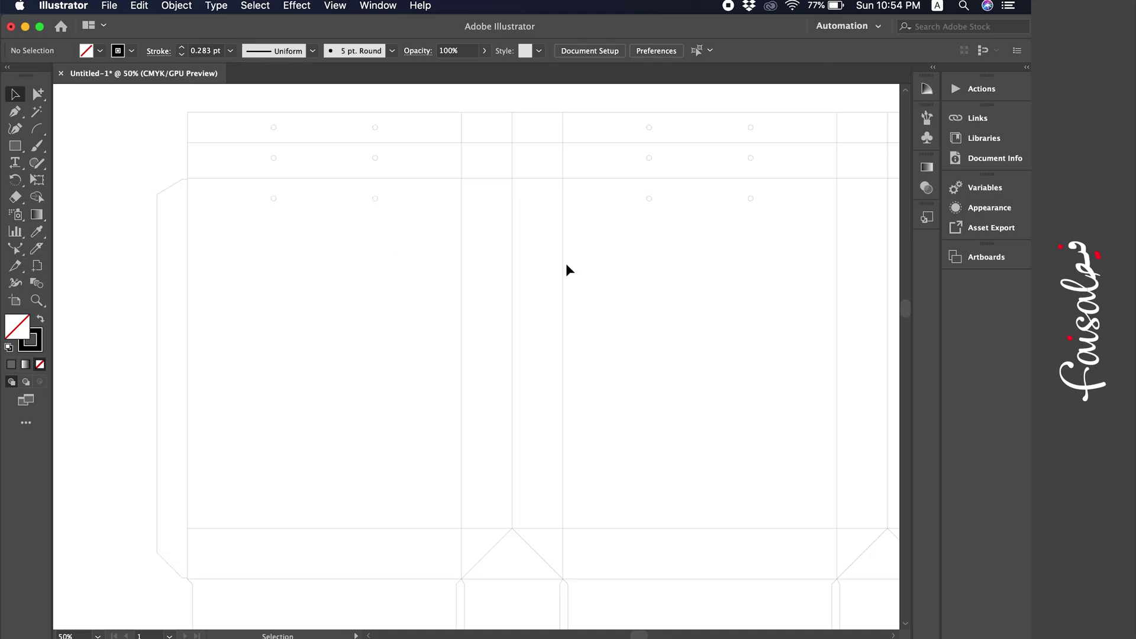
{"action": "scroll", "coordinate": [566, 264], "scroll_direction": "right", "scroll_amount": 3}
{"action": "left_click", "coordinate": [38, 96]}
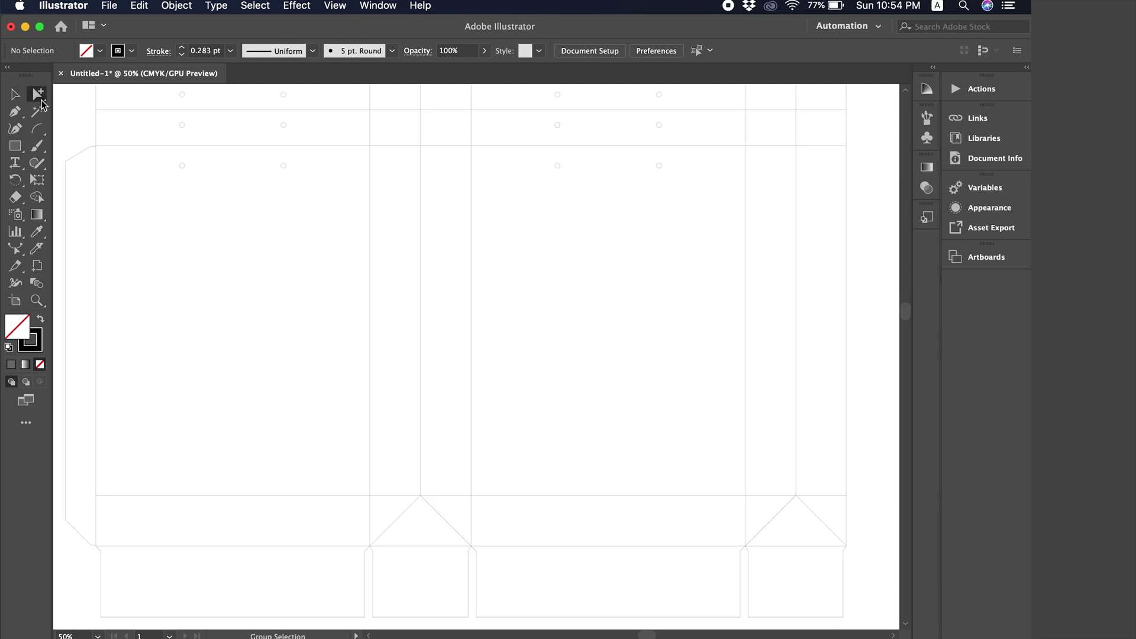
{"action": "key", "text": "Tab"}
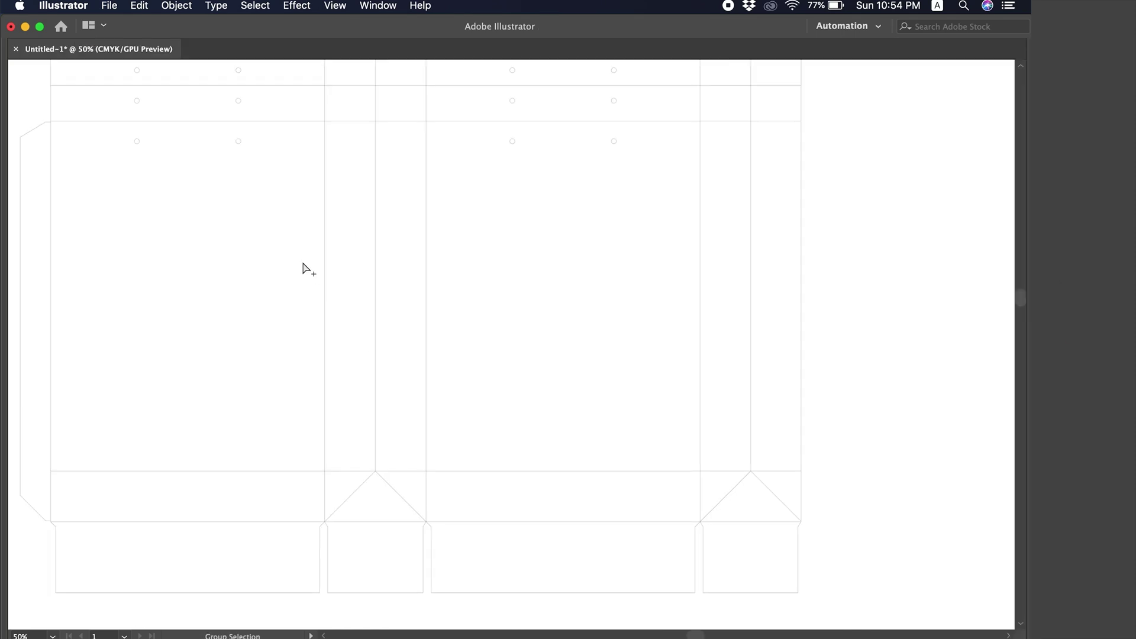
{"action": "left_click_drag", "start_coordinate": [302, 261], "coordinate": [360, 304]}
{"action": "left_click", "coordinate": [274, 299]}
{"action": "key", "text": "Tab"}
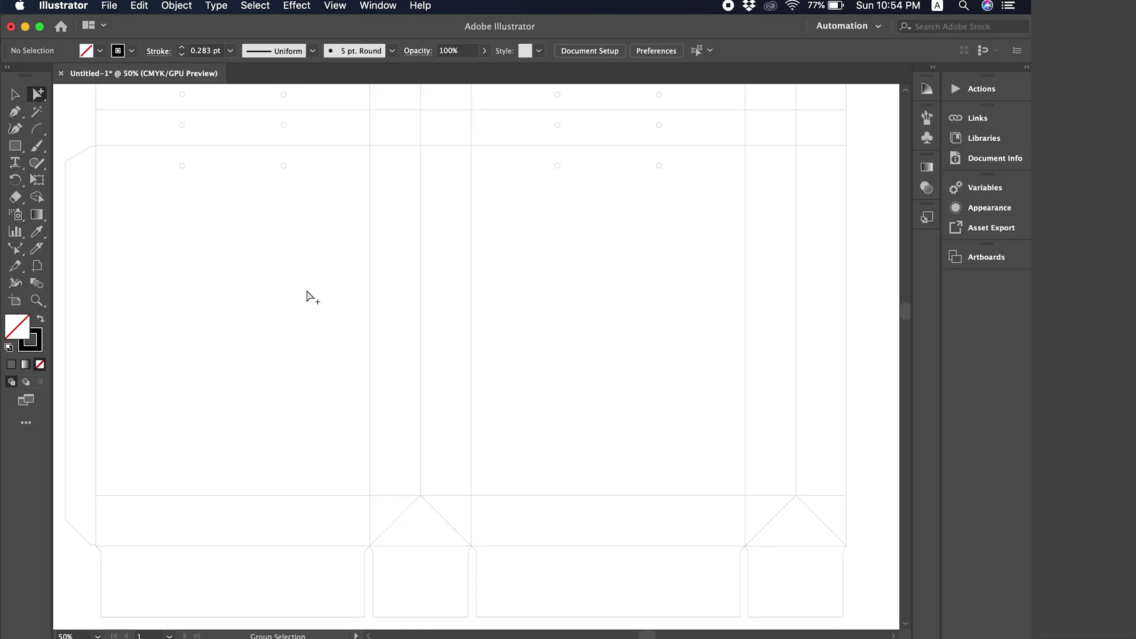
{"action": "left_click_drag", "start_coordinate": [341, 218], "coordinate": [500, 258]}
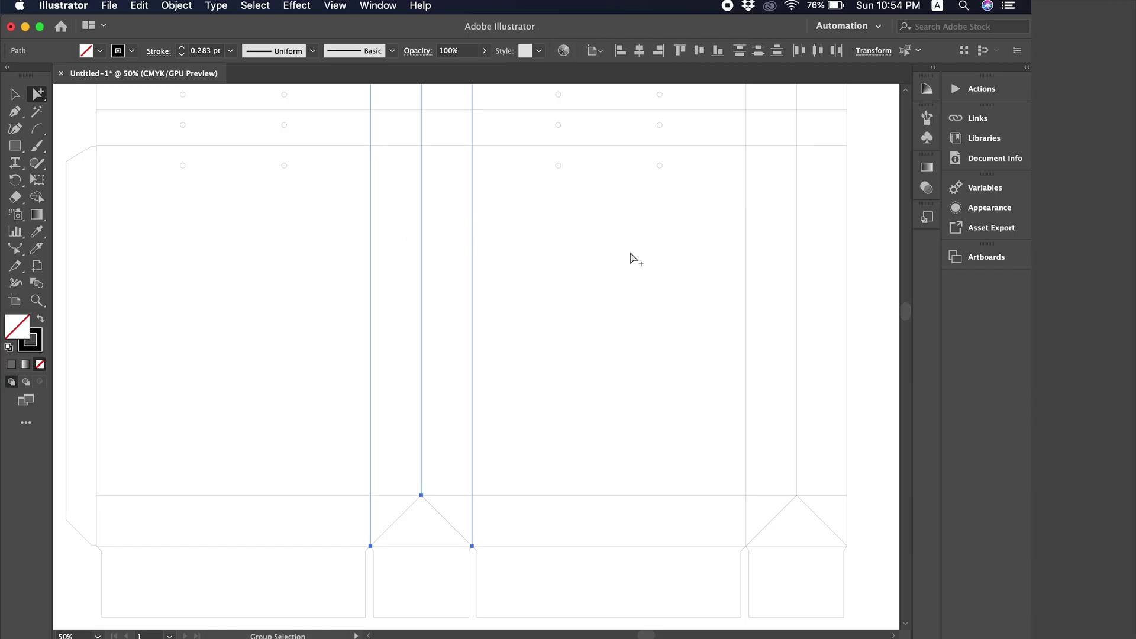
{"action": "left_click", "coordinate": [633, 257]}
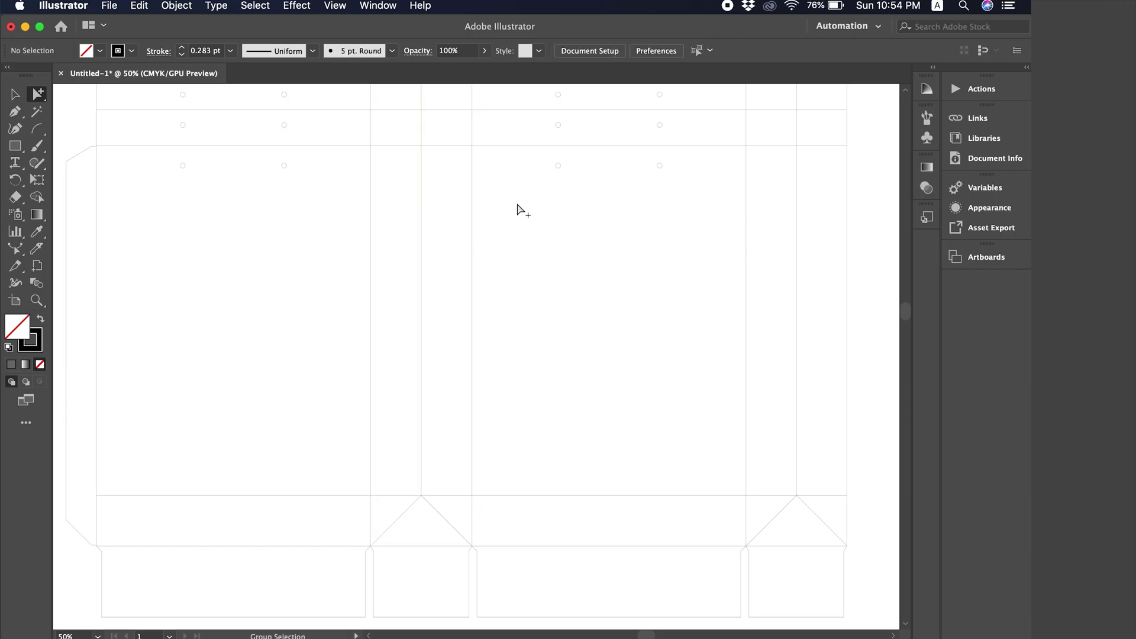
{"action": "left_click_drag", "start_coordinate": [497, 182], "coordinate": [358, 232]}
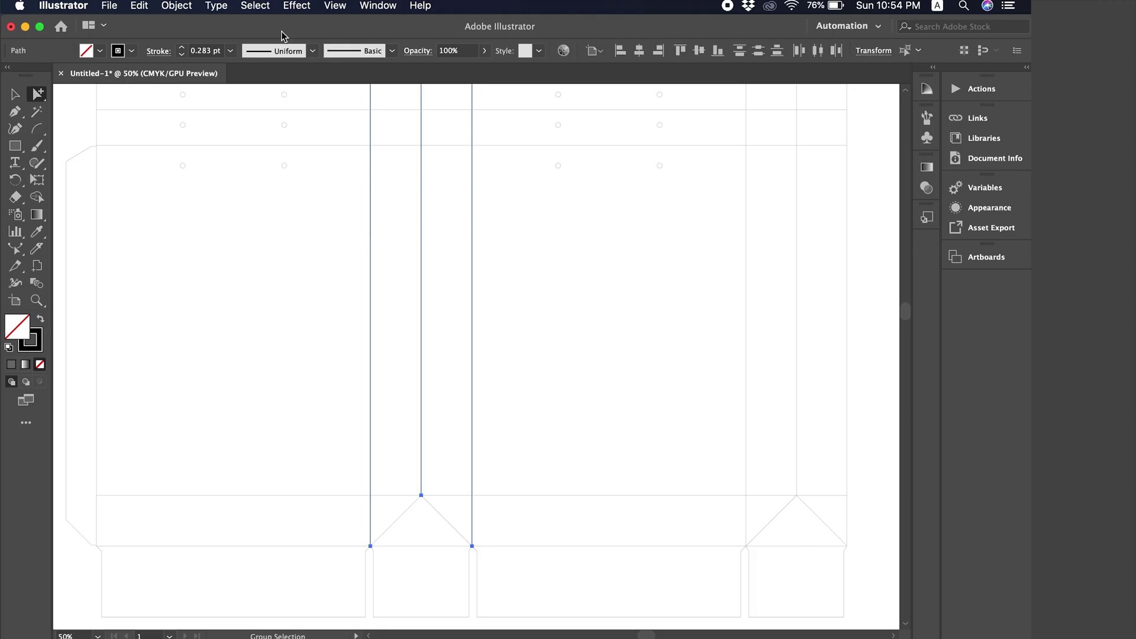
{"action": "left_click", "coordinate": [376, 6]}
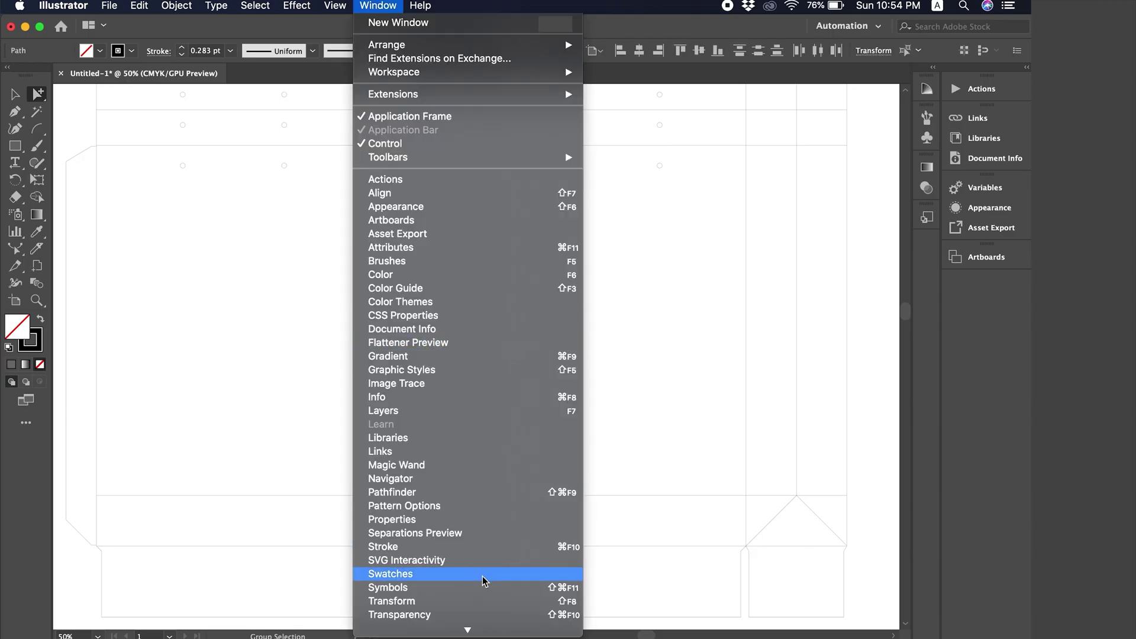
Give the selected gusset fold lines a dashed stroke with a 4 pt dash
{"action": "left_click", "coordinate": [476, 545]}
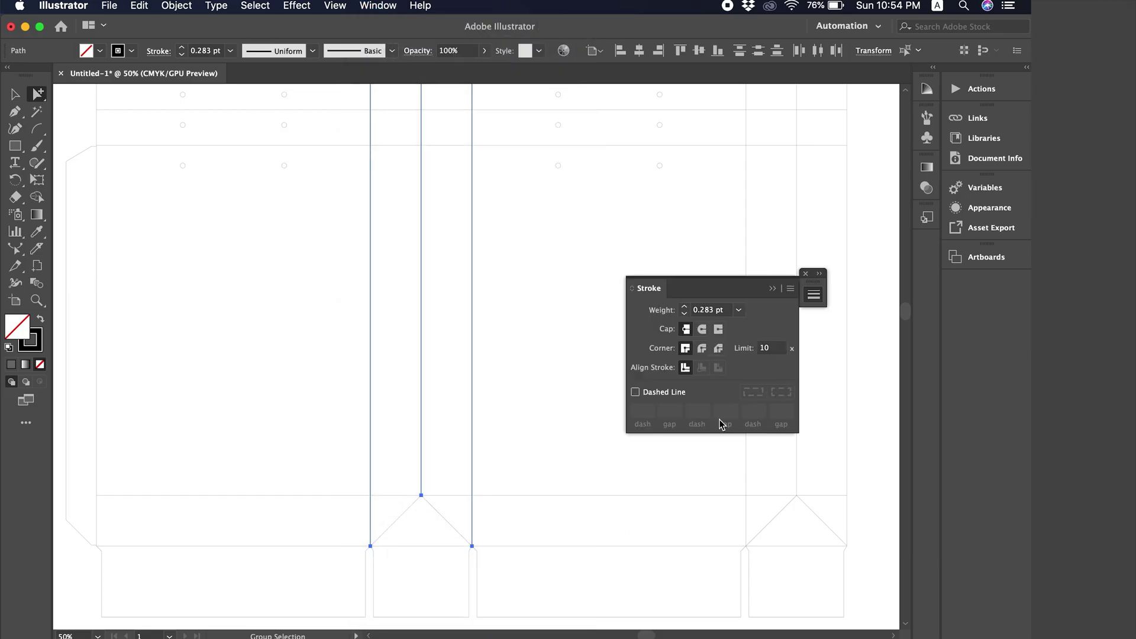
{"action": "left_click", "coordinate": [636, 392]}
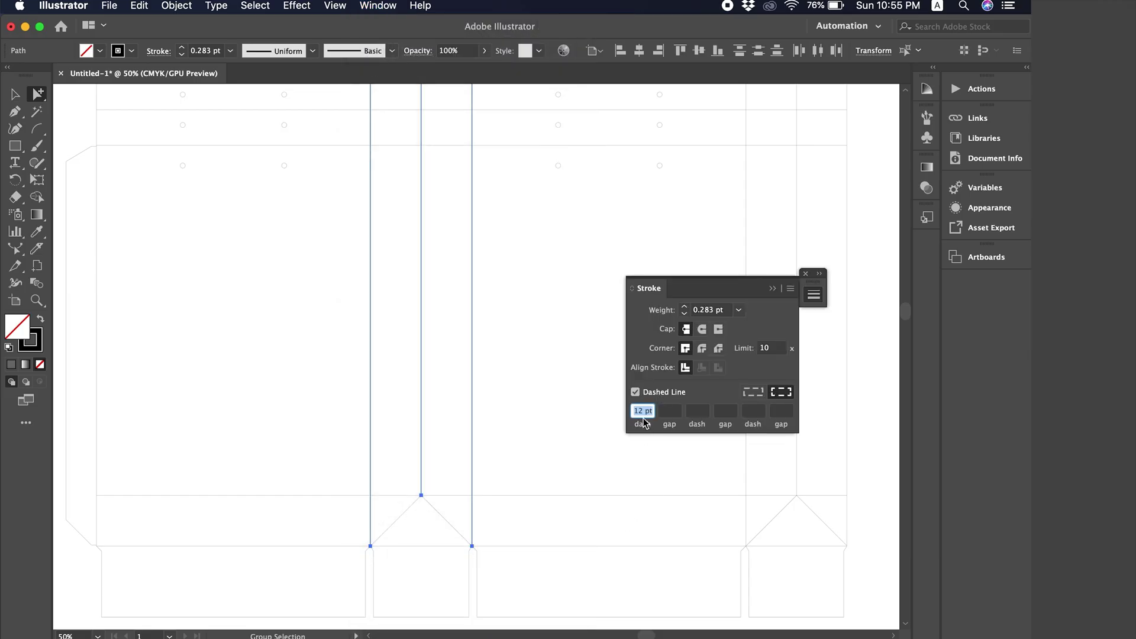
{"action": "type", "text": "4"}
{"action": "key", "text": "Return"}
{"action": "left_click", "coordinate": [514, 360]}
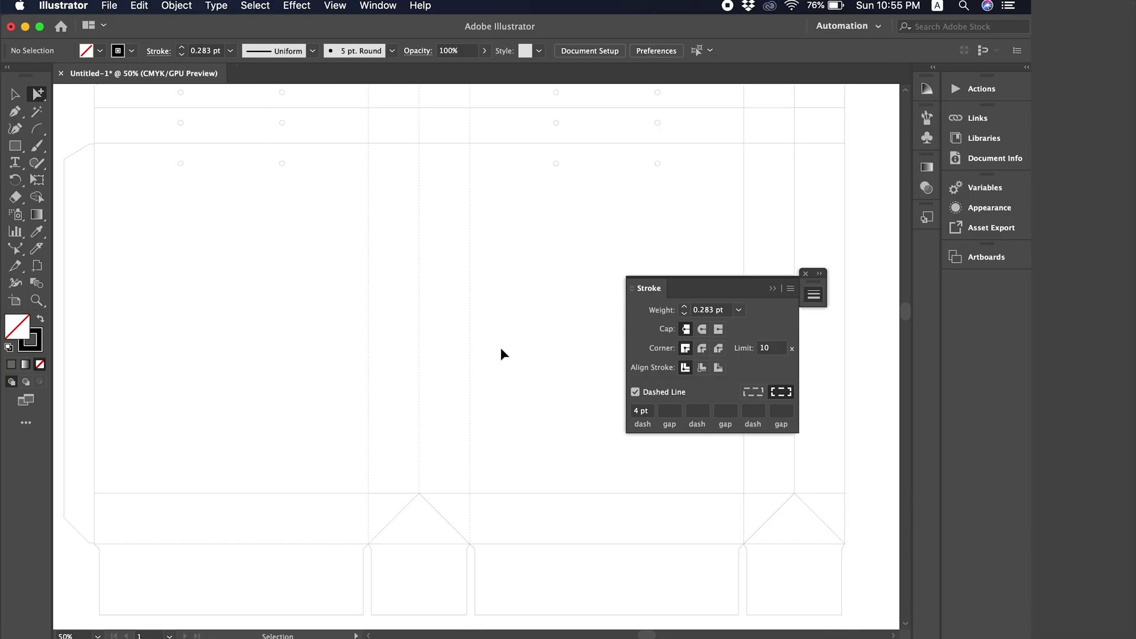
Check the dashed fold lines and zoom in on the gusset's bottom triangle
{"action": "scroll", "coordinate": [501, 354], "scroll_direction": "left", "scroll_amount": 5}
{"action": "scroll", "coordinate": [500, 354], "scroll_direction": "up", "scroll_amount": 2}
{"action": "left_click_drag", "start_coordinate": [275, 254], "coordinate": [221, 296]}
{"action": "left_click", "coordinate": [298, 311]}
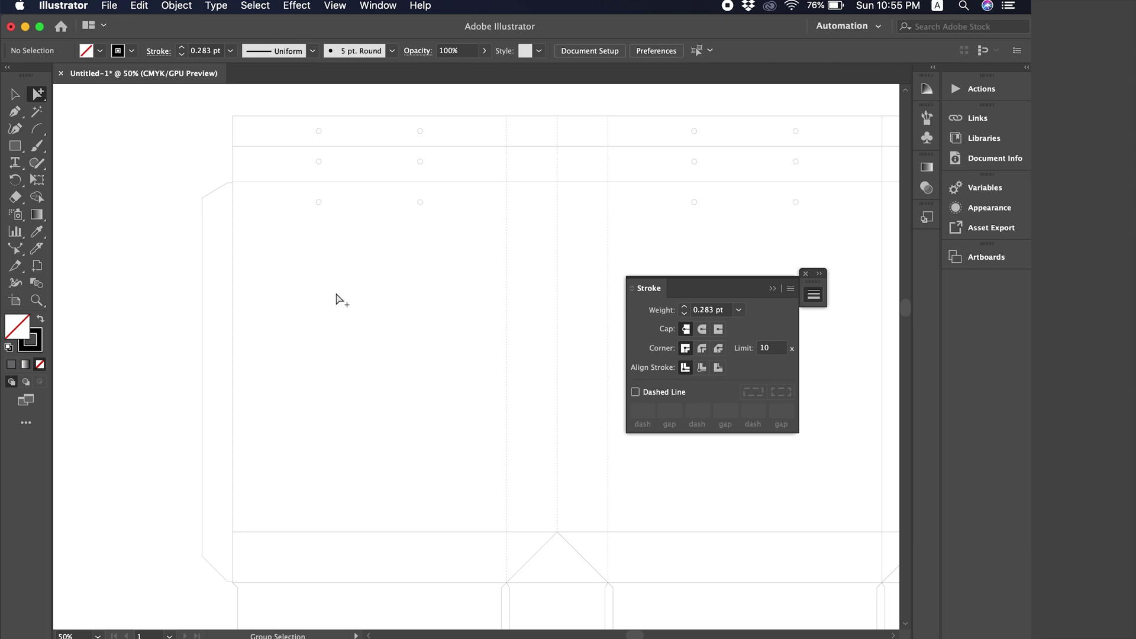
{"action": "scroll", "coordinate": [335, 299], "scroll_direction": "right", "scroll_amount": 15}
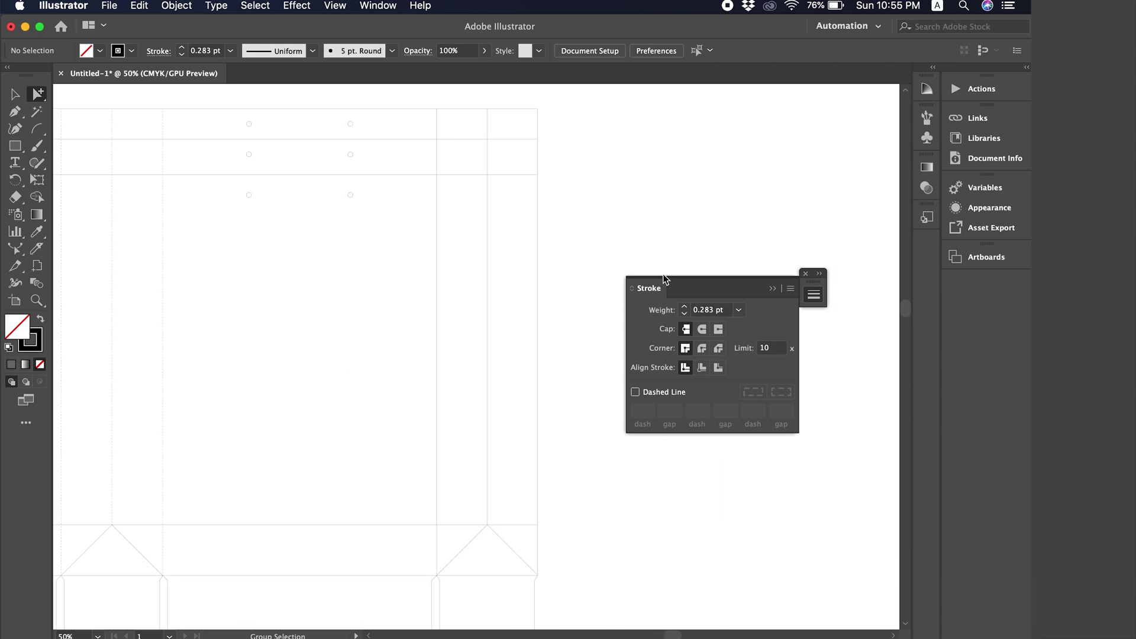
{"action": "left_click", "coordinate": [773, 287]}
{"action": "scroll", "coordinate": [556, 307], "scroll_direction": "down", "scroll_amount": 3}
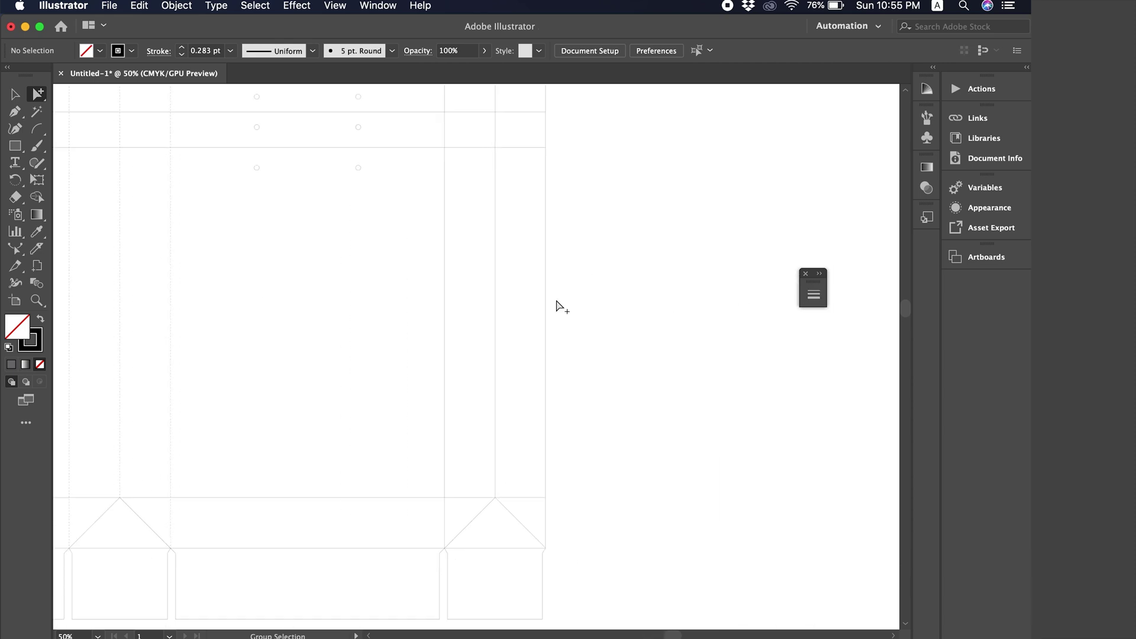
{"action": "key", "text": "super+minus"}
{"action": "scroll", "coordinate": [262, 336], "scroll_direction": "down", "scroll_amount": 2}
{"action": "scroll", "coordinate": [261, 332], "scroll_direction": "left", "scroll_amount": 5}
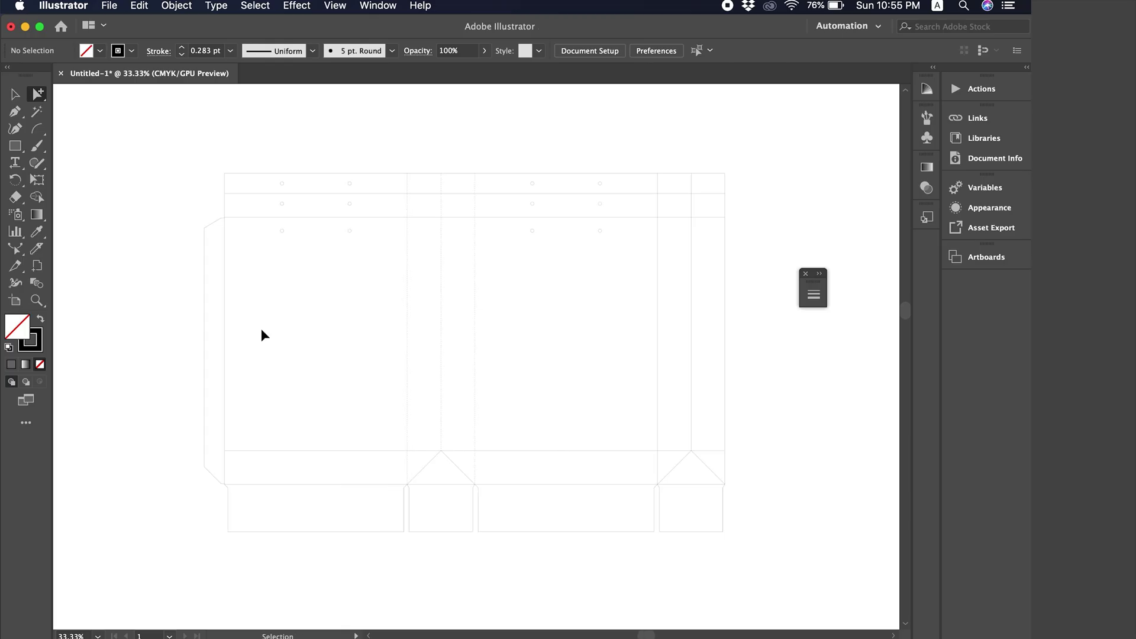
{"action": "key", "text": "super+equal"}
{"action": "left_click_drag", "start_coordinate": [361, 288], "coordinate": [524, 351]}
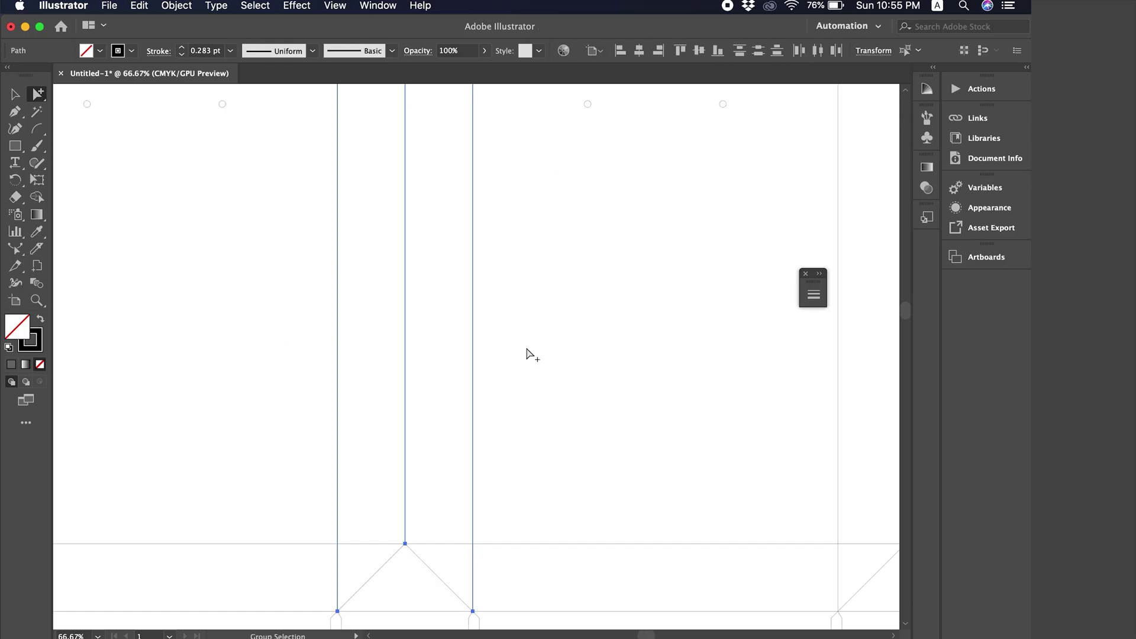
{"action": "scroll", "coordinate": [550, 362], "scroll_direction": "down", "scroll_amount": 4}
{"action": "scroll", "coordinate": [550, 362], "scroll_direction": "right", "scroll_amount": 3}
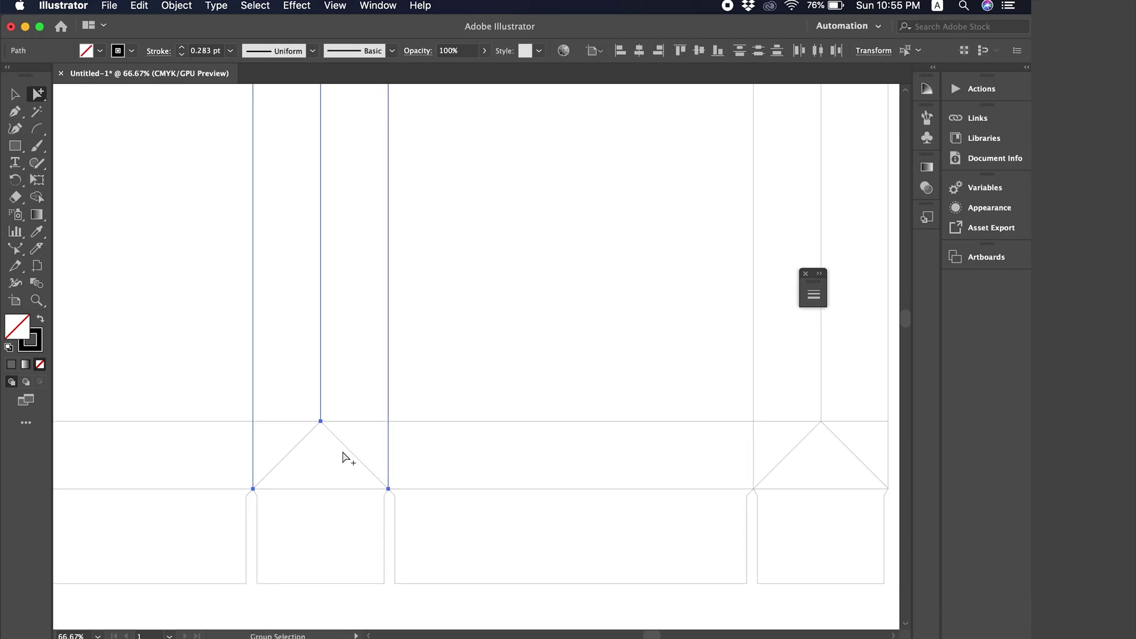
Make both diagonals of the left gusset triangle dashed, then deselect
{"action": "left_click", "coordinate": [292, 450]}
{"action": "left_click_drag", "start_coordinate": [367, 450], "coordinate": [279, 454]}
{"action": "left_click", "coordinate": [814, 294]}
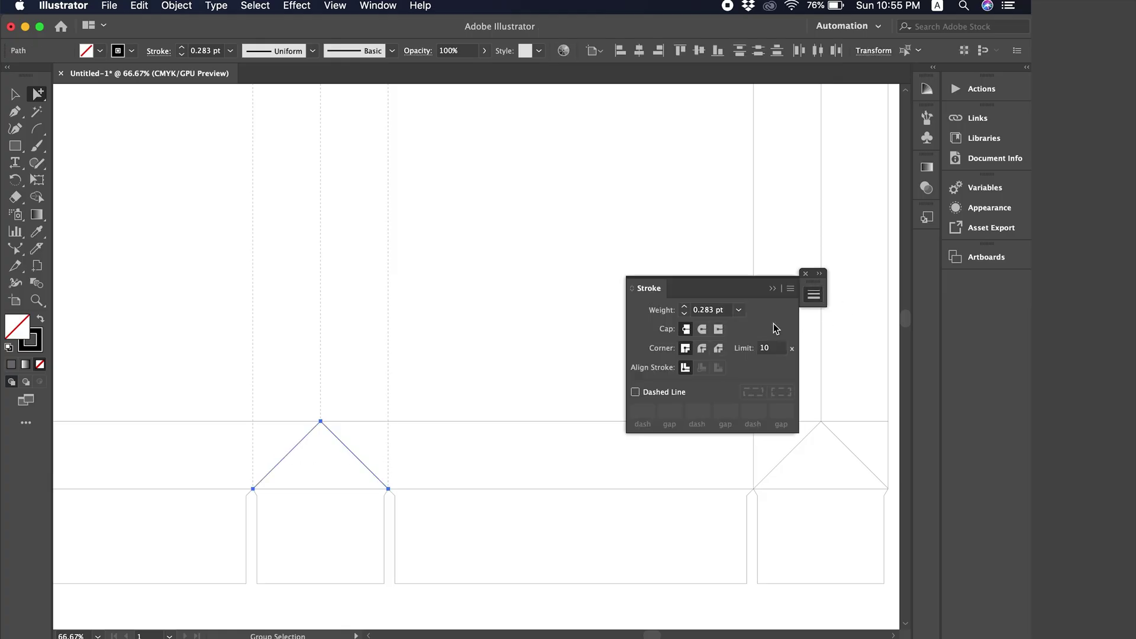
{"action": "left_click", "coordinate": [657, 394]}
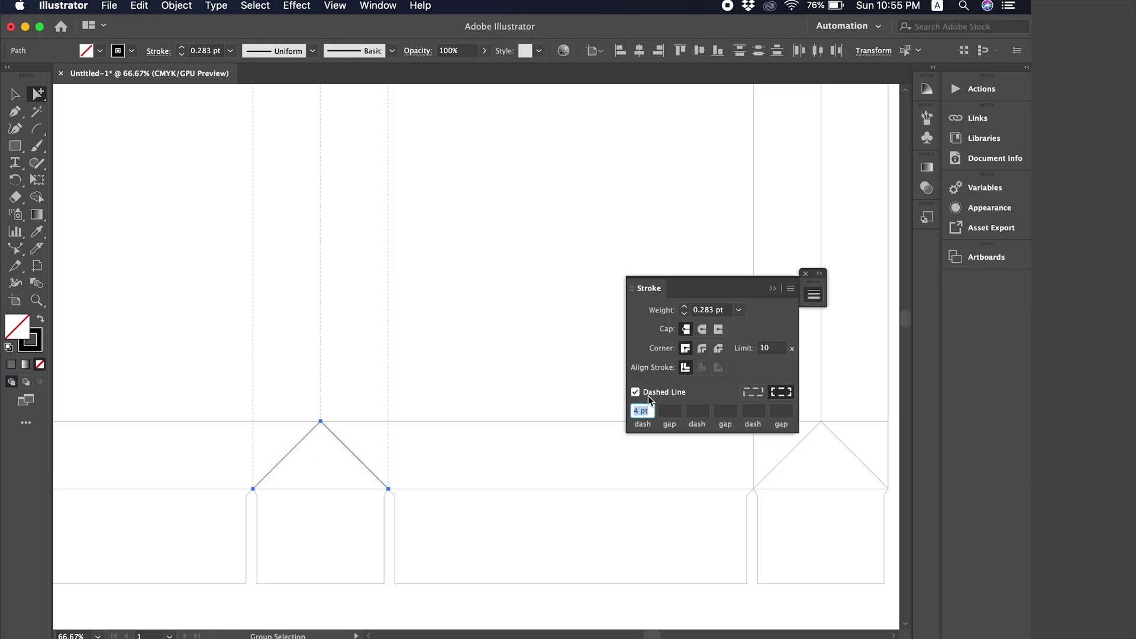
{"action": "left_click", "coordinate": [772, 288]}
{"action": "left_click", "coordinate": [581, 312]}
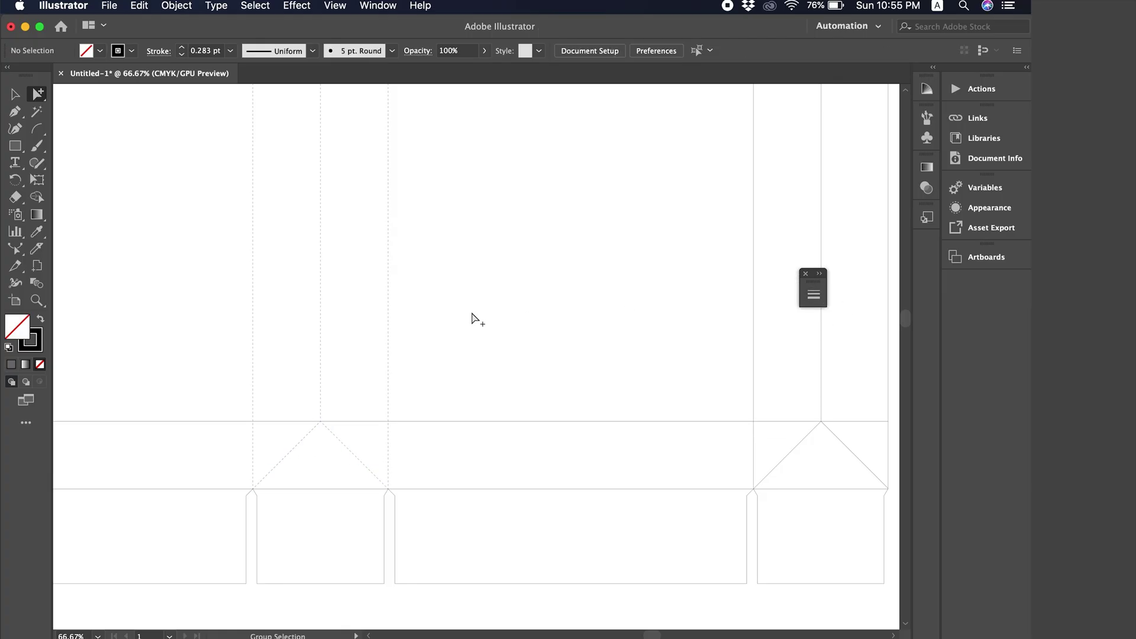
{"action": "scroll", "coordinate": [472, 317], "scroll_direction": "up", "scroll_amount": 4}
{"action": "scroll", "coordinate": [472, 317], "scroll_direction": "right", "scroll_amount": 2}
Zoom out over the whole dieline, then scroll right to the Faisal logo and pattern artwork
{"action": "key", "text": "super+minus"}
{"action": "key", "text": "super+minus"}
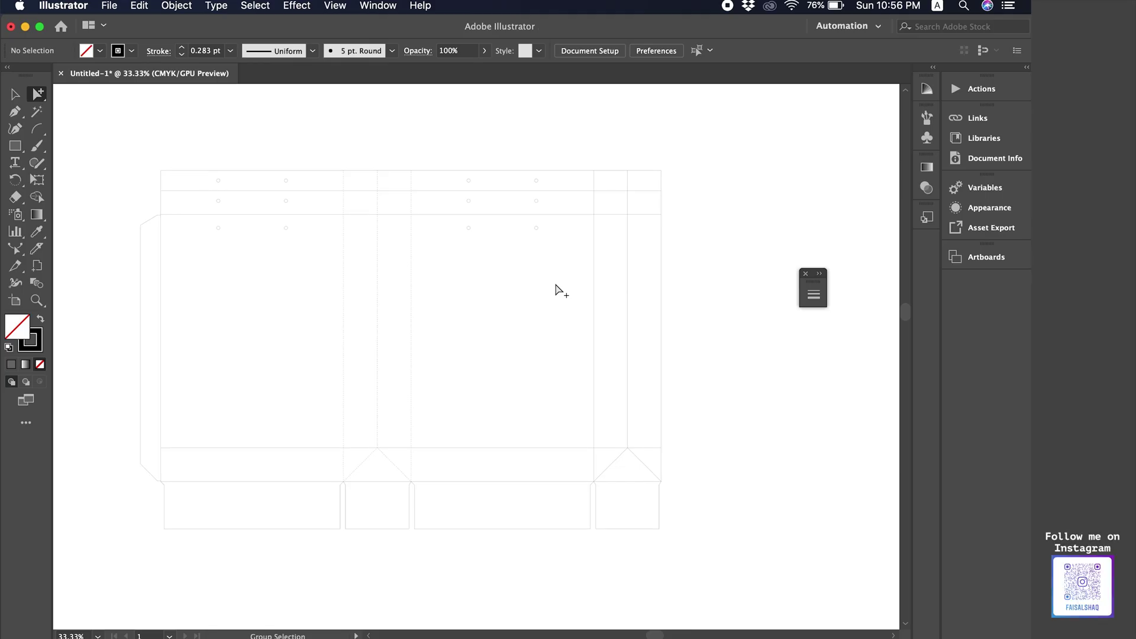
{"action": "scroll", "coordinate": [555, 284], "scroll_direction": "up", "scroll_amount": 4}
{"action": "key", "text": "super+equal"}
{"action": "key", "text": "super+equal"}
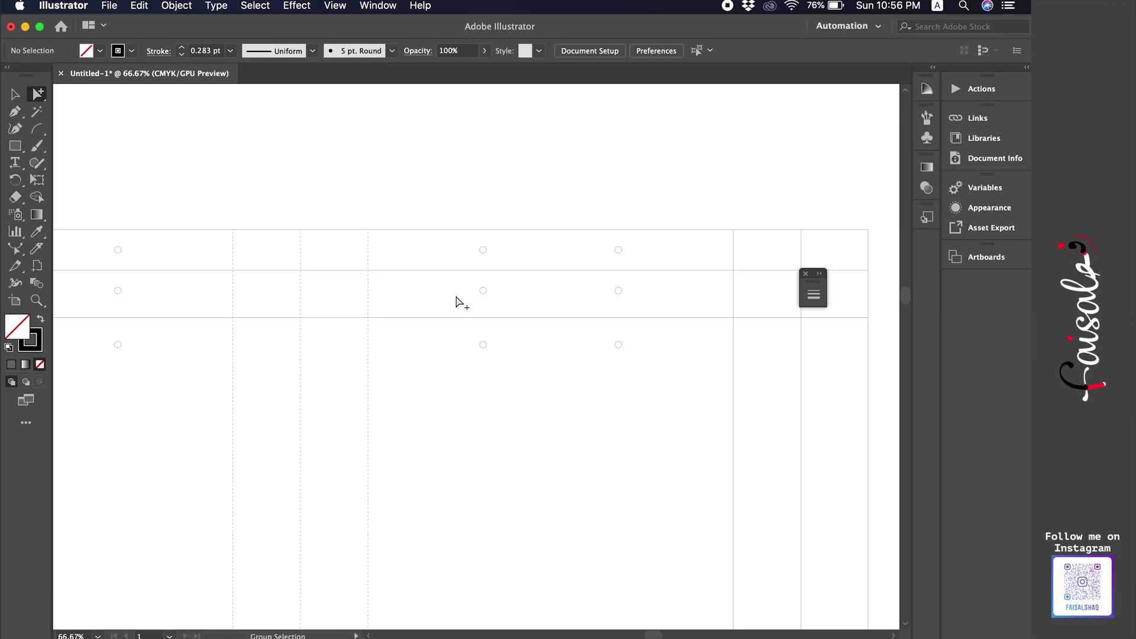
{"action": "key", "text": "super+minus"}
{"action": "key", "text": "super+minus"}
{"action": "scroll", "coordinate": [456, 299], "scroll_direction": "right", "scroll_amount": 10}
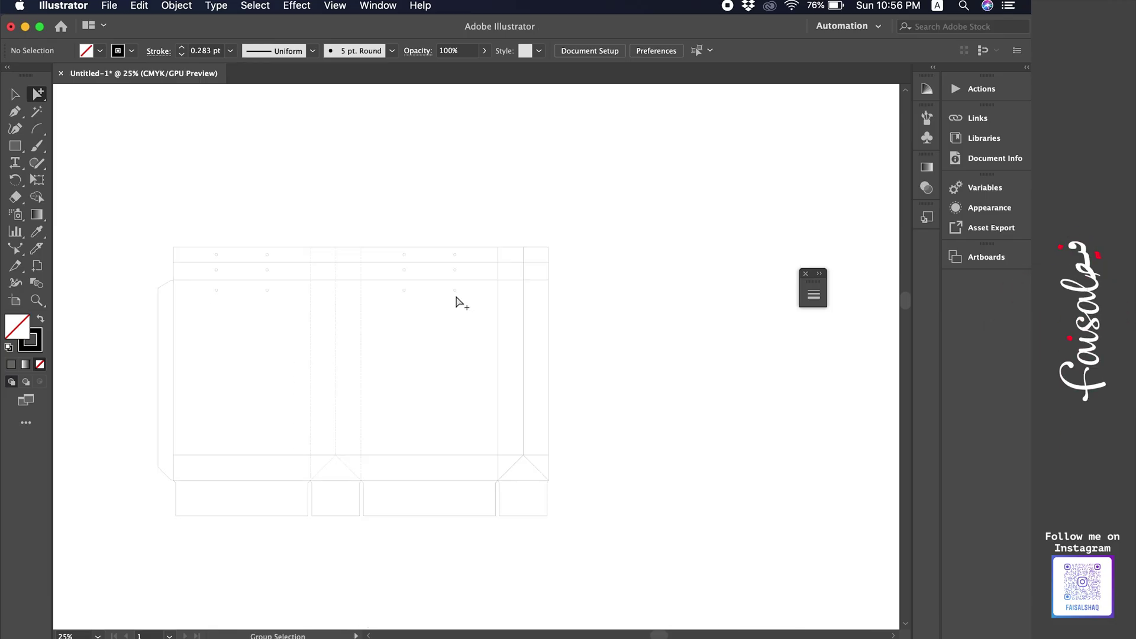
{"action": "scroll", "coordinate": [726, 351], "scroll_direction": "right", "scroll_amount": 5}
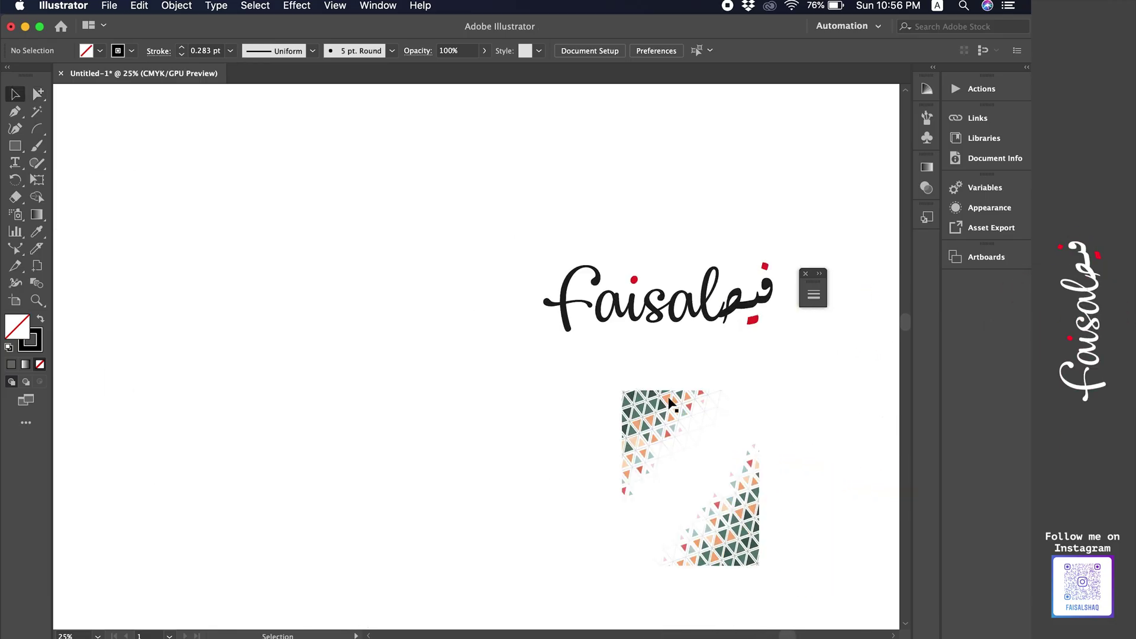
Move the triangle-pattern artwork onto the bag's right front panel
{"action": "left_click", "coordinate": [671, 400]}
{"action": "left_click_drag", "start_coordinate": [303, 302], "coordinate": [301, 300]}
{"action": "scroll", "coordinate": [256, 250], "scroll_direction": "left", "scroll_amount": 3}
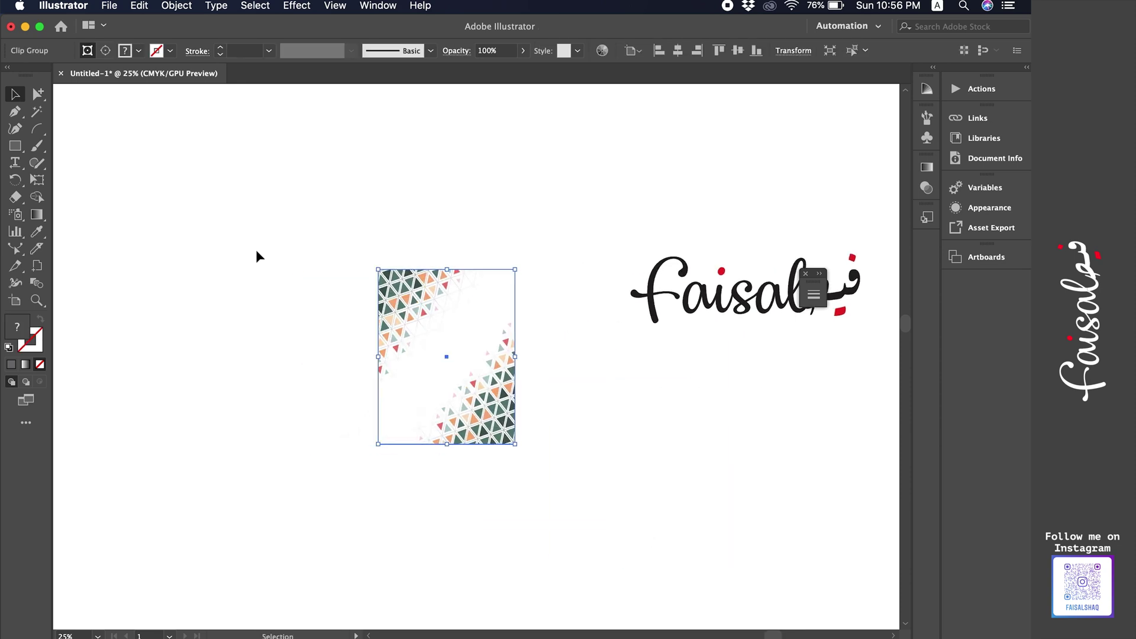
{"action": "key", "text": "super+minus"}
{"action": "left_click_drag", "start_coordinate": [558, 350], "coordinate": [263, 306]}
{"action": "scroll", "coordinate": [262, 310], "scroll_direction": "left", "scroll_amount": 5}
{"action": "key", "text": "super+plus"}
{"action": "key", "text": "super+plus"}
{"action": "key", "text": "super+plus"}
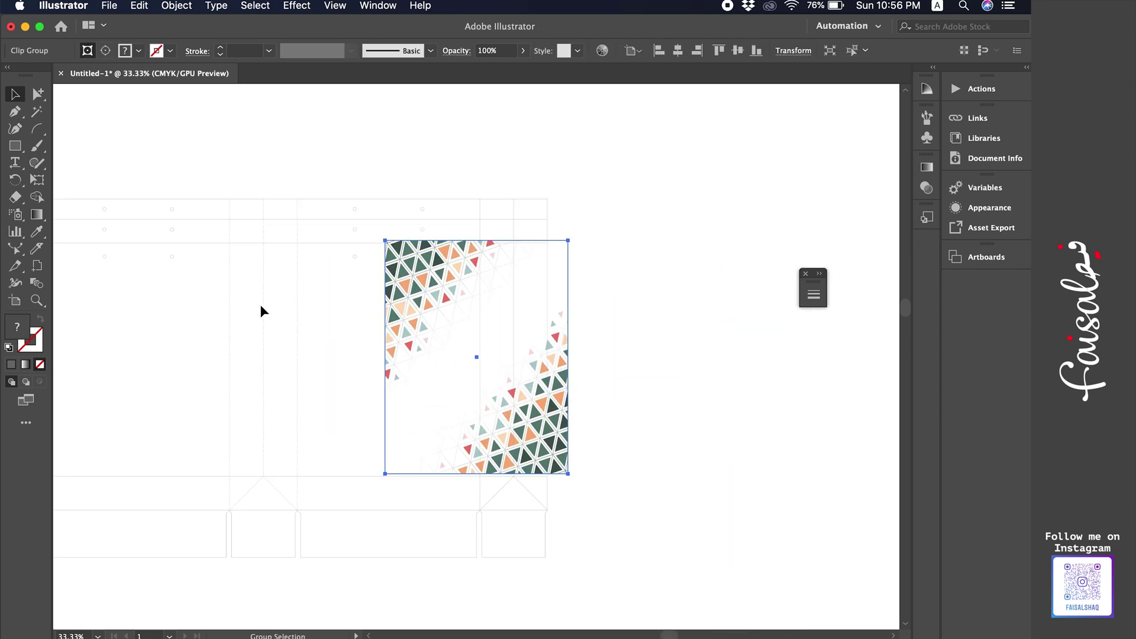
{"action": "left_click_drag", "start_coordinate": [404, 293], "coordinate": [339, 301]}
Snap the pattern's clipping rectangle to the right panel's top-left corner
{"action": "key", "text": "super+plus"}
{"action": "key", "text": "super+plus"}
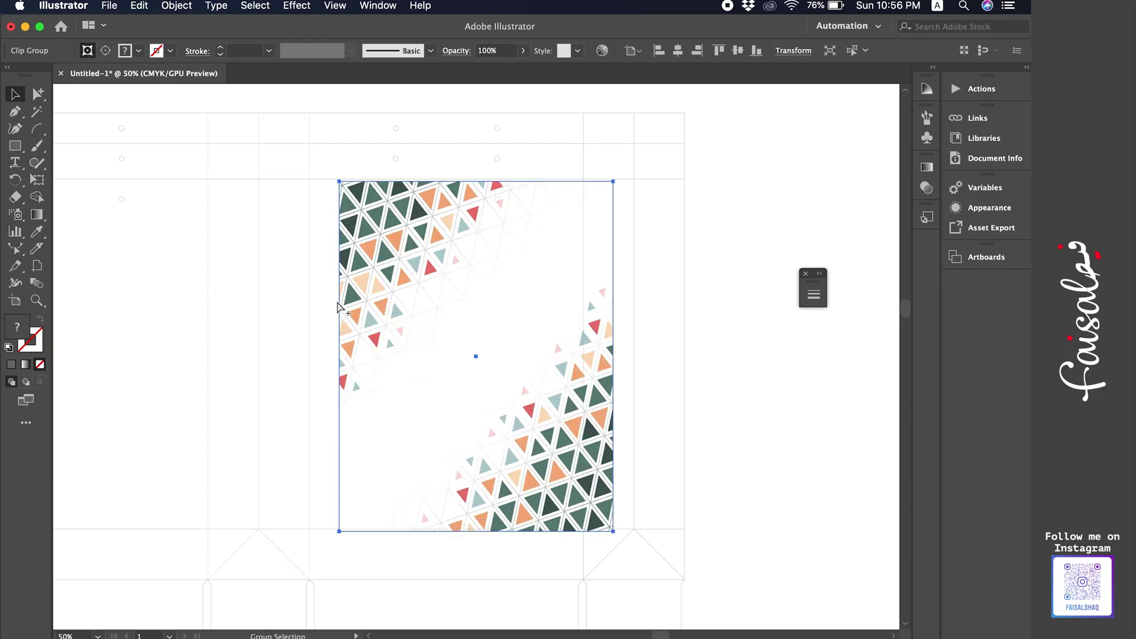
{"action": "key", "text": "a"}
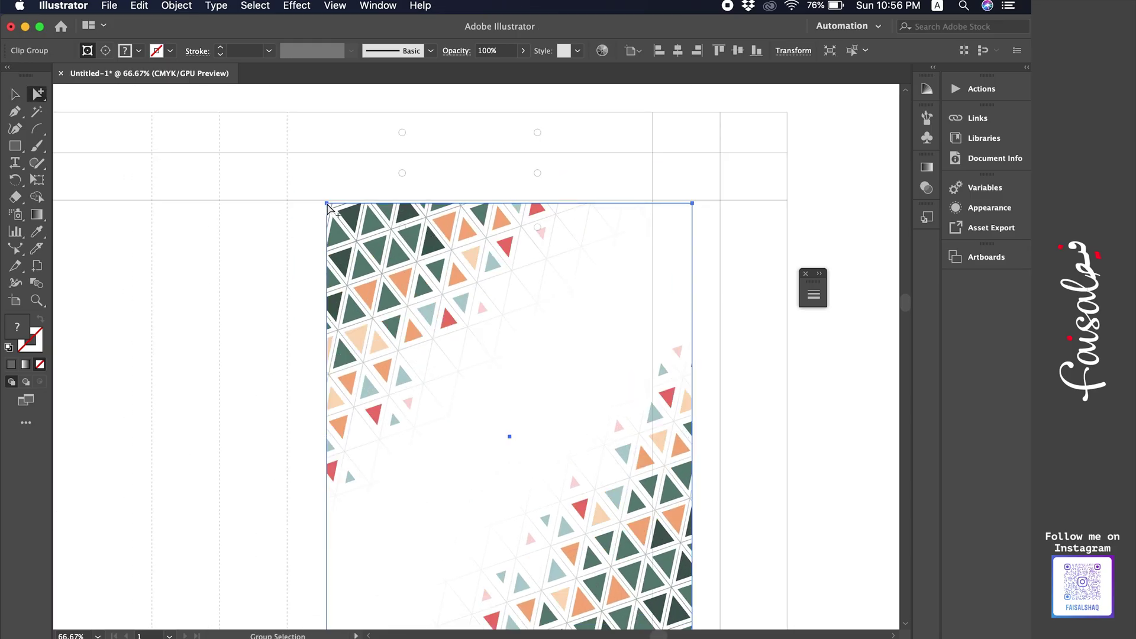
{"action": "left_click_drag", "start_coordinate": [327, 206], "coordinate": [290, 209]}
{"action": "key", "text": "super+plus"}
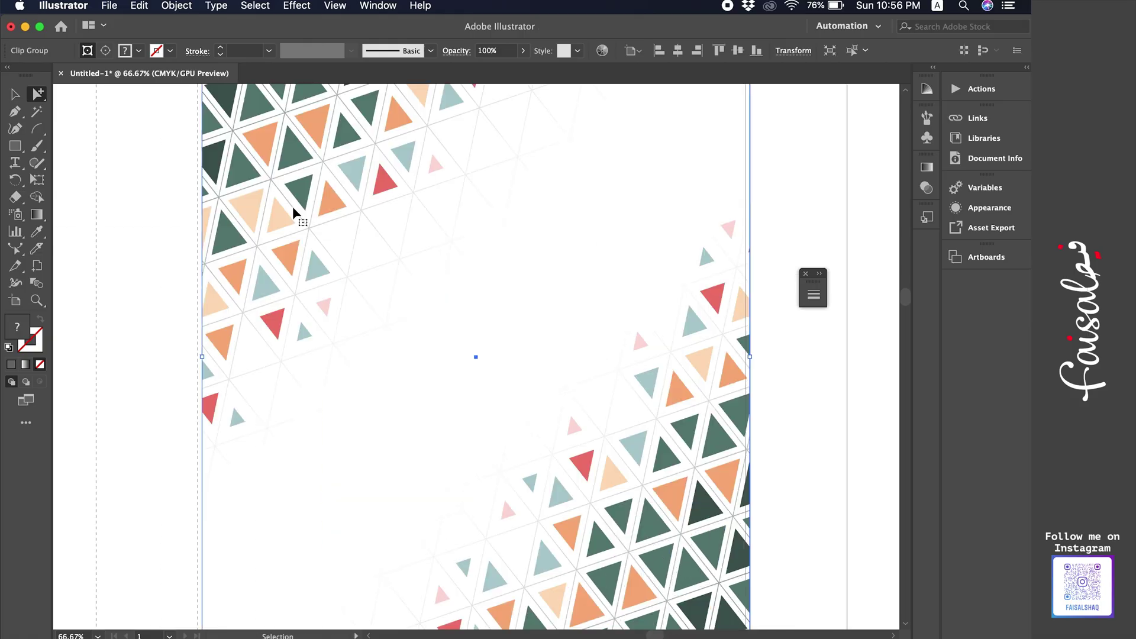
{"action": "scroll", "coordinate": [292, 207], "scroll_direction": "up", "scroll_amount": 5}
{"action": "scroll", "coordinate": [293, 208], "scroll_direction": "left", "scroll_amount": 3}
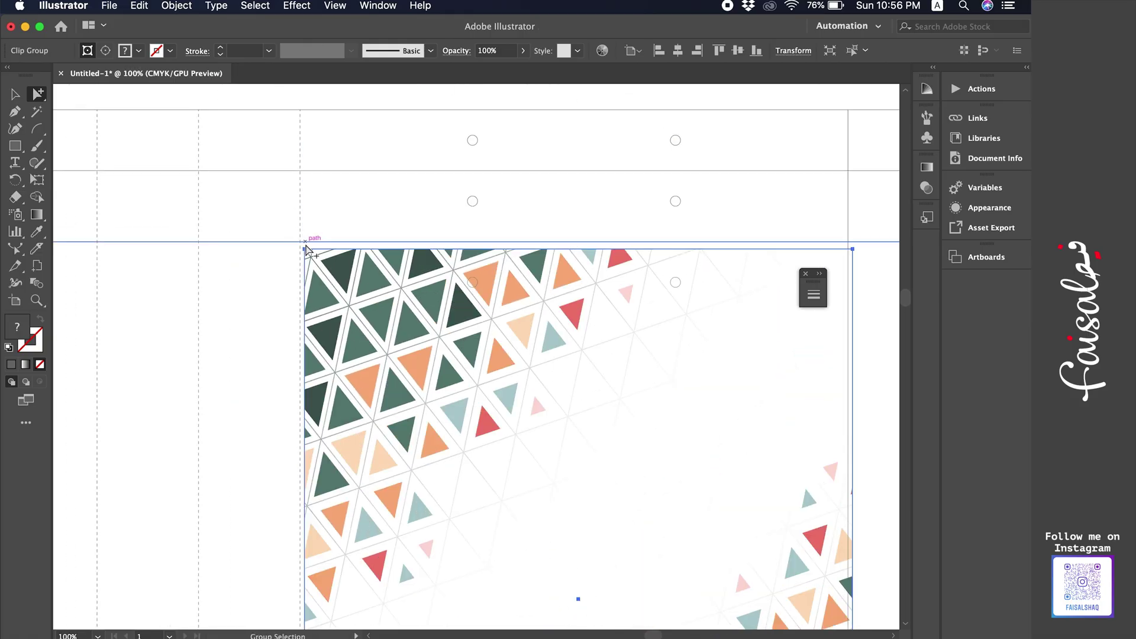
{"action": "mouse_move", "coordinate": [306, 250]}
{"action": "left_mouse_down"}
{"action": "mouse_move", "coordinate": [317, 249]}
{"action": "mouse_move", "coordinate": [300, 242]}
{"action": "left_mouse_up"}
{"action": "key", "text": "super+shift+a"}
{"action": "key", "text": "super+minus"}
{"action": "key", "text": "super+minus"}
{"action": "key", "text": "super+minus"}
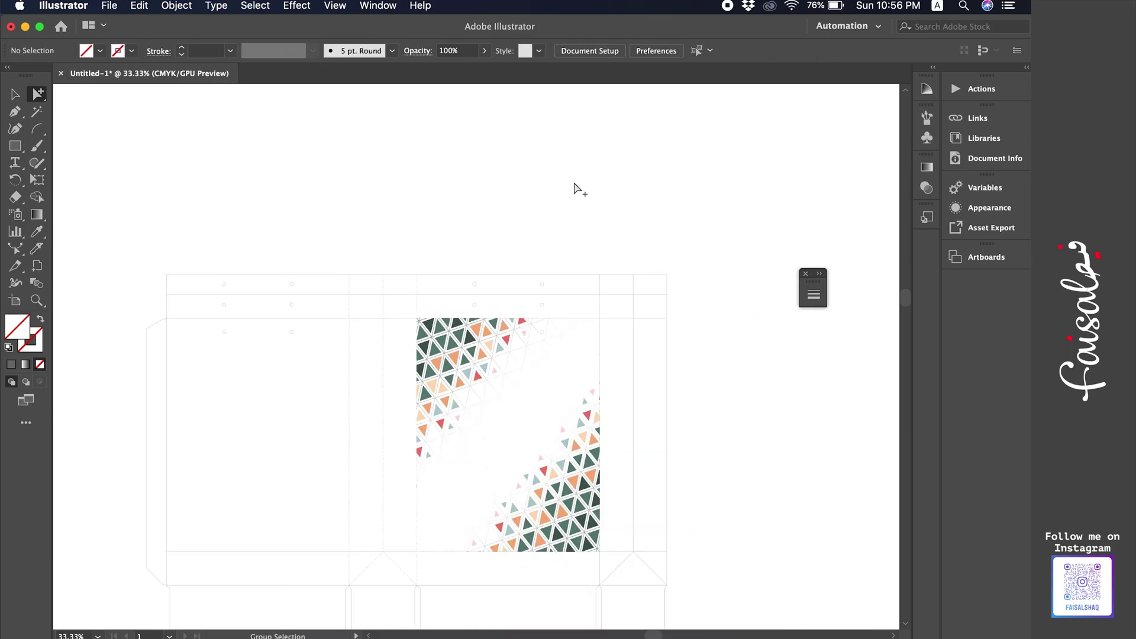
{"action": "key", "text": "v"}
Duplicate the pattern onto the left front panel and snap it to that panel's corner
{"action": "left_click", "coordinate": [495, 388]}
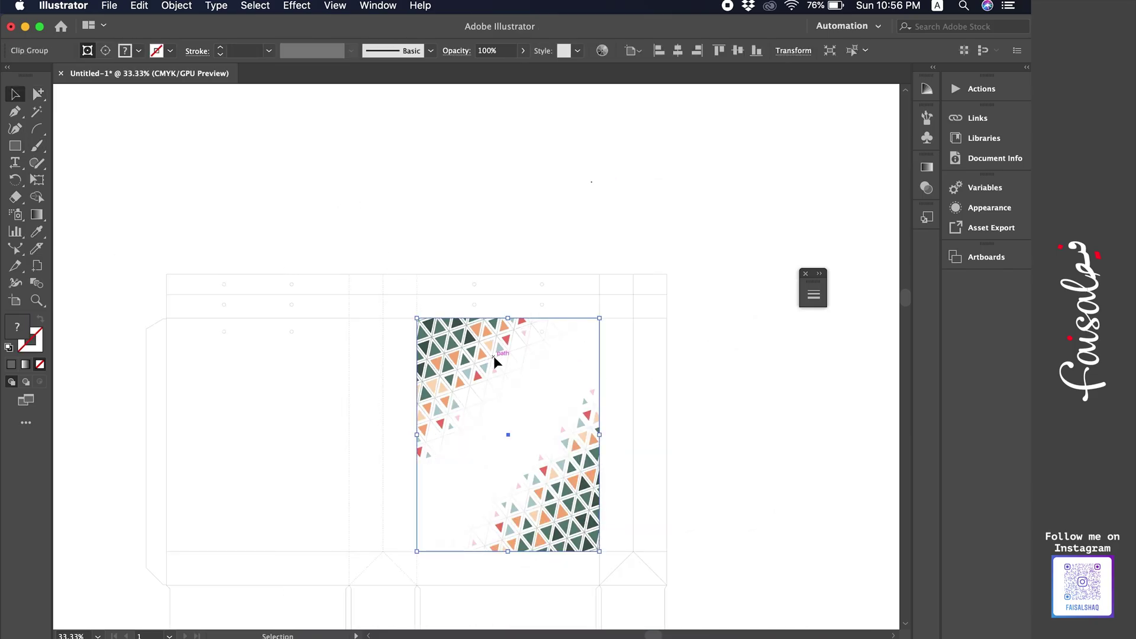
{"action": "left_click_drag", "start_coordinate": [494, 356], "coordinate": [274, 363]}
{"action": "key", "text": "super+plus"}
{"action": "key", "text": "super+plus"}
{"action": "key", "text": "super+plus"}
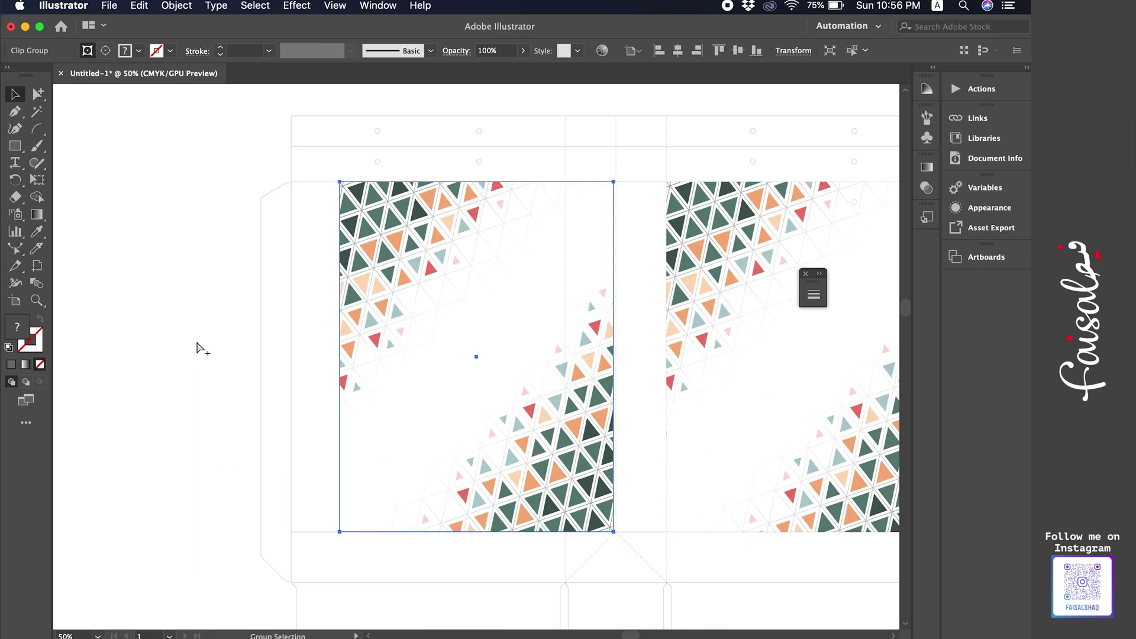
{"action": "scroll", "coordinate": [196, 348], "scroll_direction": "up", "scroll_amount": 2}
{"action": "key", "text": "a"}
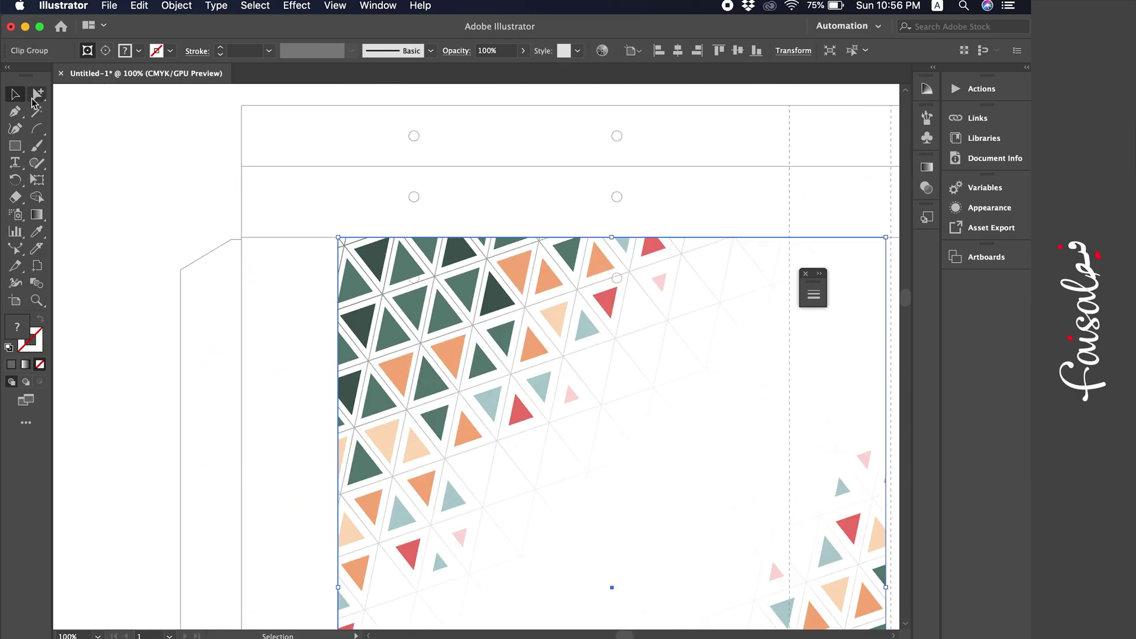
{"action": "left_click_drag", "start_coordinate": [346, 242], "coordinate": [245, 240]}
{"action": "left_click", "coordinate": [223, 187]}
{"action": "key", "text": "super+minus"}
{"action": "key", "text": "super+minus"}
{"action": "key", "text": "super+minus"}
{"action": "key", "text": "super+minus"}
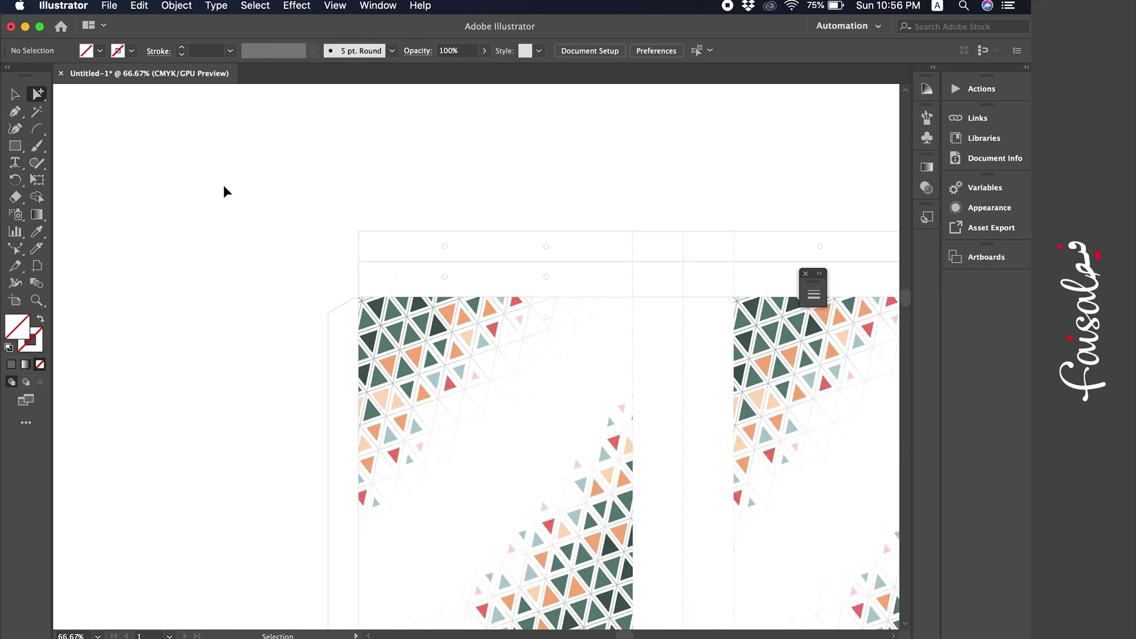
{"action": "scroll", "coordinate": [521, 405], "scroll_direction": "right", "scroll_amount": 15}
{"action": "key", "text": "v"}
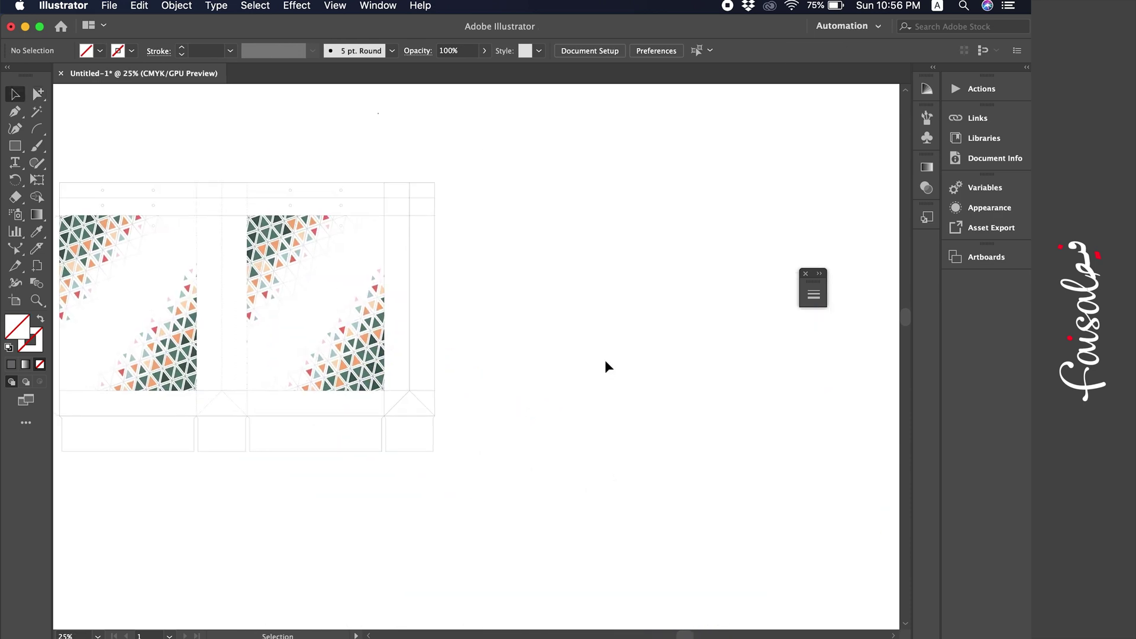
Drag the Faisal script logo beside the bag, try a 45° rotation, then undo it
{"action": "left_click", "coordinate": [790, 340]}
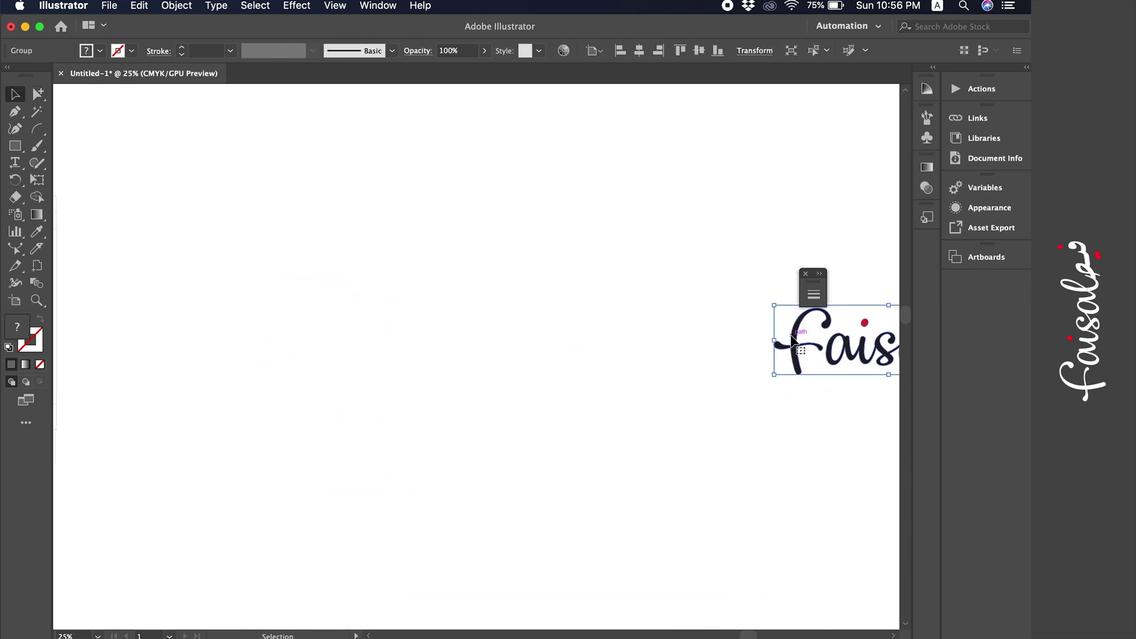
{"action": "left_click_drag", "start_coordinate": [790, 340], "coordinate": [295, 265]}
{"action": "key", "text": "super+minus"}
{"action": "key", "text": "super+minus"}
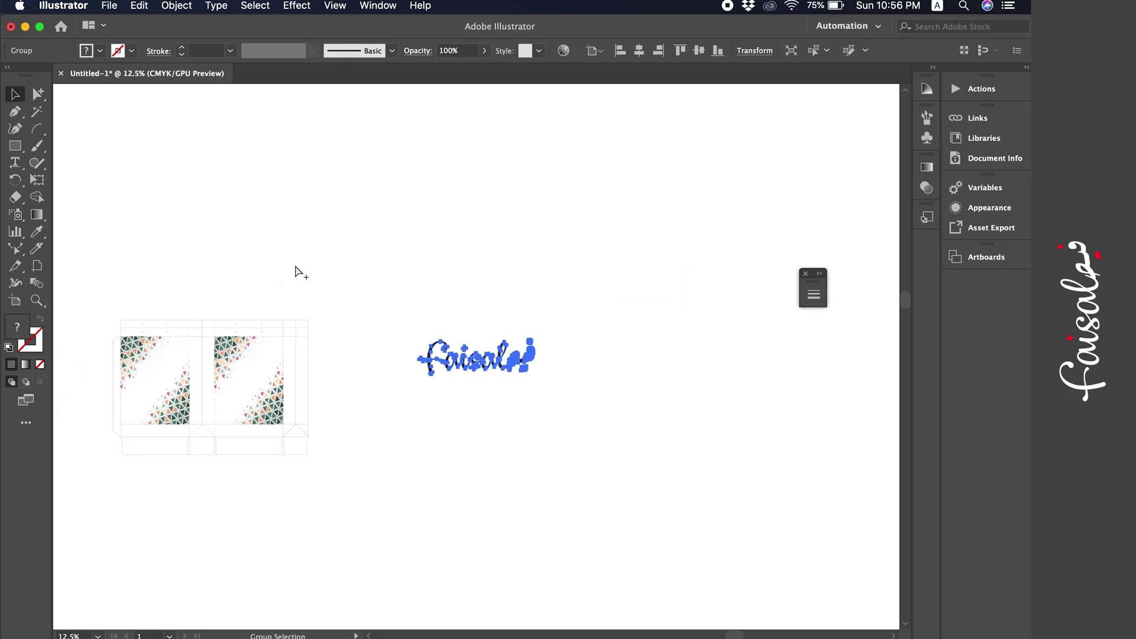
{"action": "left_click_drag", "start_coordinate": [467, 362], "coordinate": [360, 369]}
{"action": "key", "text": "super+plus"}
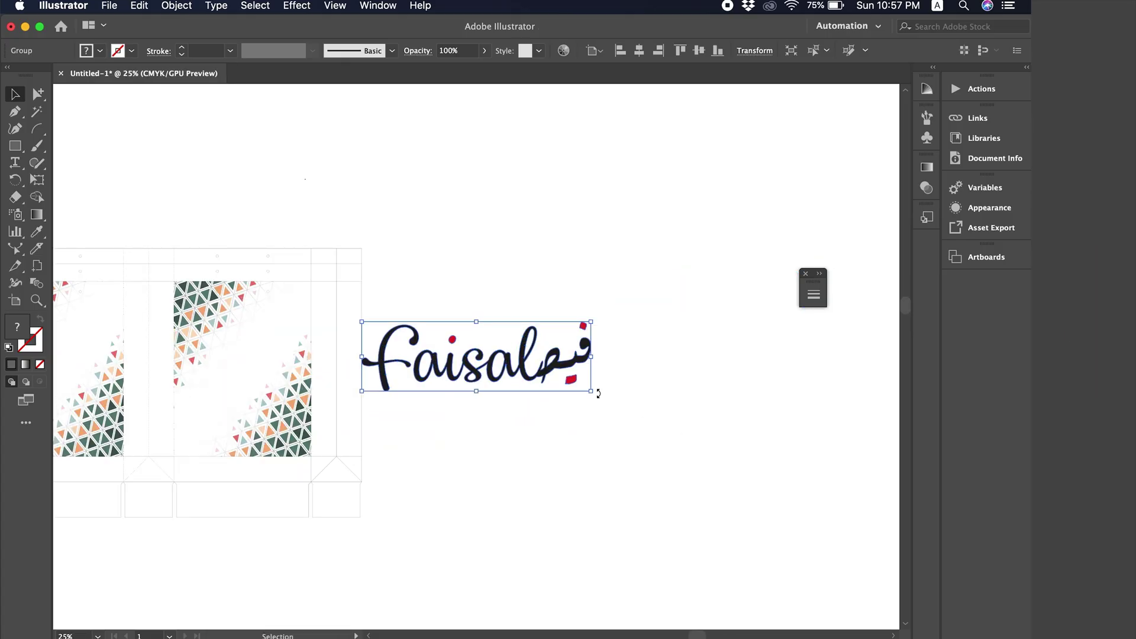
{"action": "left_click_drag", "start_coordinate": [600, 395], "coordinate": [557, 294]}
{"action": "left_click", "coordinate": [533, 339]}
{"action": "scroll", "coordinate": [533, 339], "scroll_direction": "left", "scroll_amount": 2}
{"action": "key", "text": "super+z"}
{"action": "key", "text": "super+z"}
{"action": "key", "text": "super+z"}
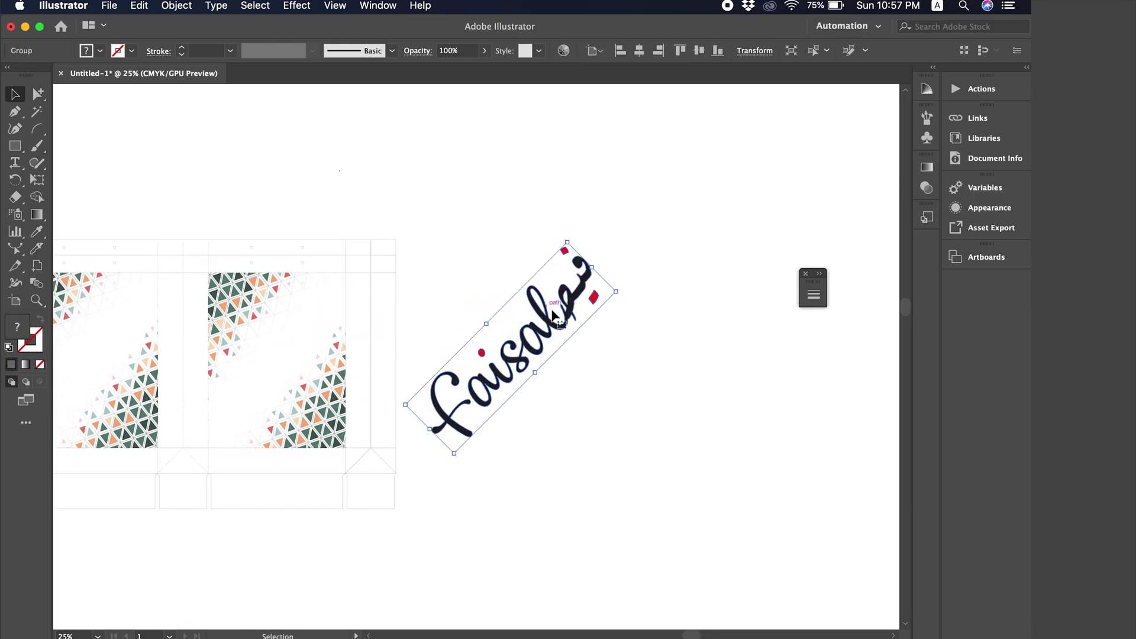
Duplicate the logo, rotate it 45° counter-clockwise, and scale it onto the right front panel
{"action": "left_click_drag", "start_coordinate": [529, 354], "coordinate": [529, 206]}
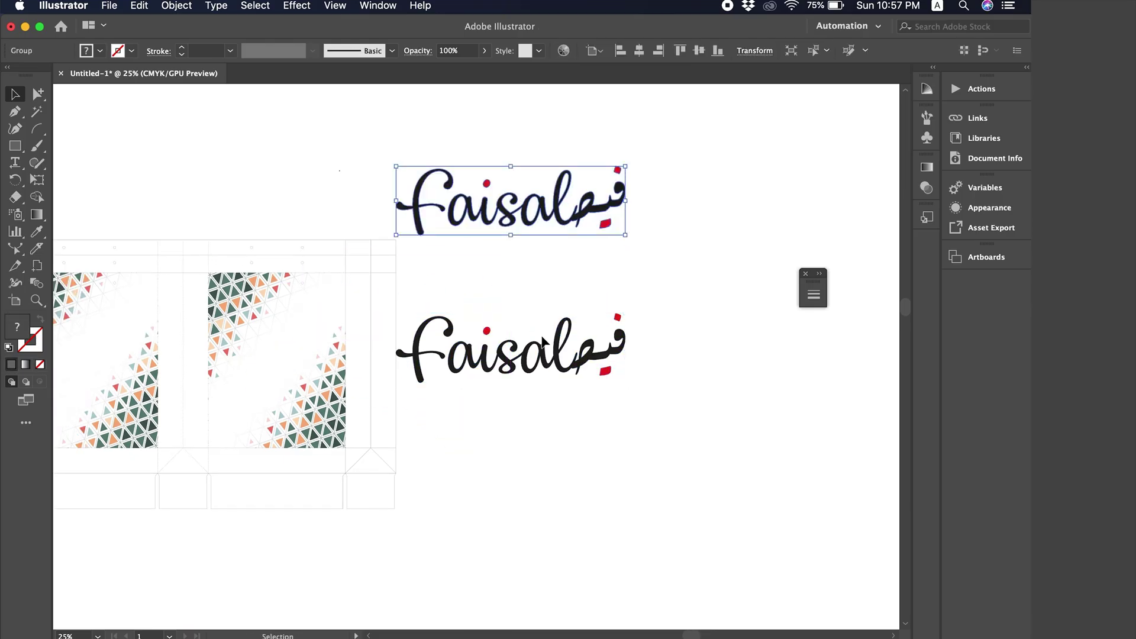
{"action": "left_click", "coordinate": [583, 350]}
{"action": "left_click_drag", "start_coordinate": [635, 392], "coordinate": [522, 315]}
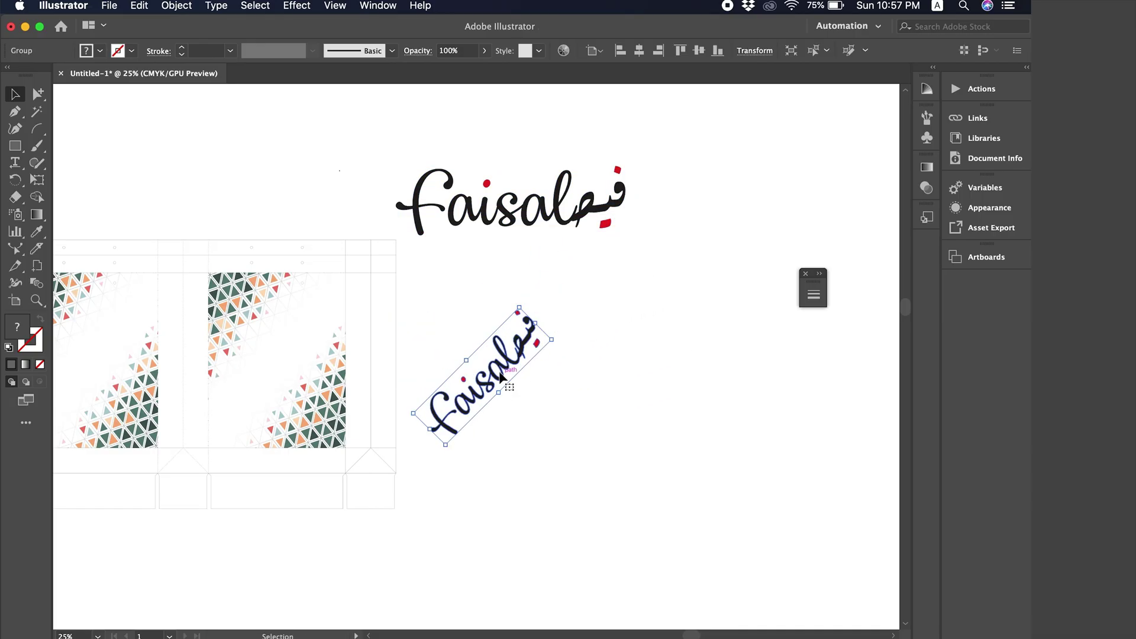
{"action": "left_click_drag", "start_coordinate": [500, 376], "coordinate": [295, 354]}
{"action": "key", "text": "super+equal"}
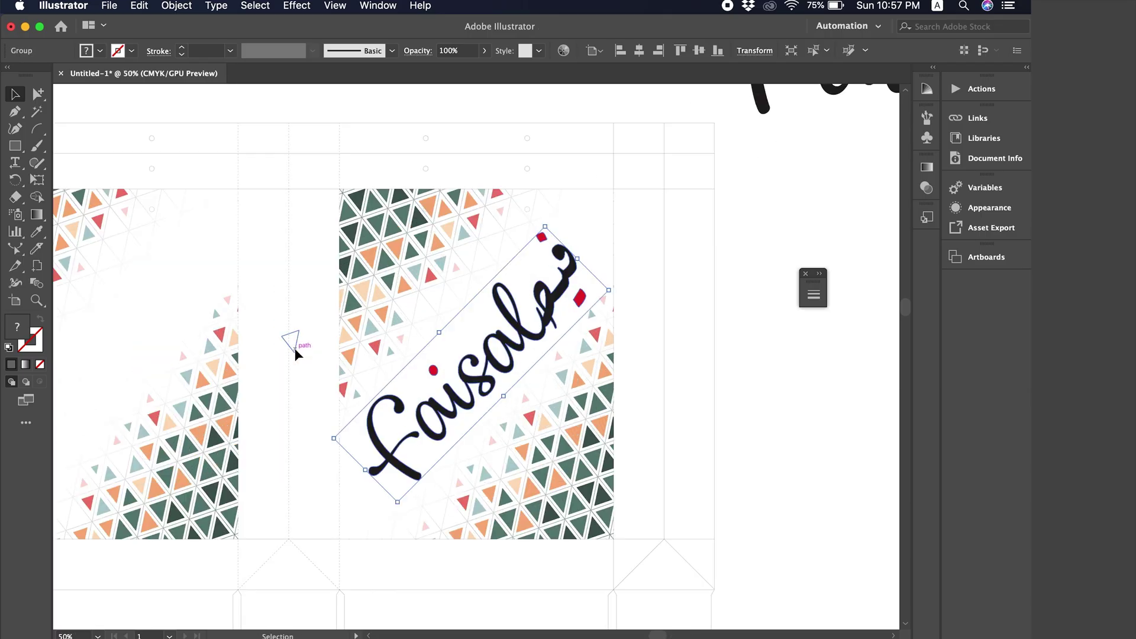
{"action": "left_click_drag", "start_coordinate": [577, 262], "coordinate": [546, 293]}
Copy the rotated logo across to the left front panel
{"action": "scroll", "coordinate": [478, 342], "scroll_direction": "left", "scroll_amount": 2}
{"action": "scroll", "coordinate": [478, 342], "scroll_direction": "down", "scroll_amount": 1}
{"action": "scroll", "coordinate": [478, 342], "scroll_direction": "left", "scroll_amount": 3}
{"action": "scroll", "coordinate": [478, 342], "scroll_direction": "down", "scroll_amount": 1}
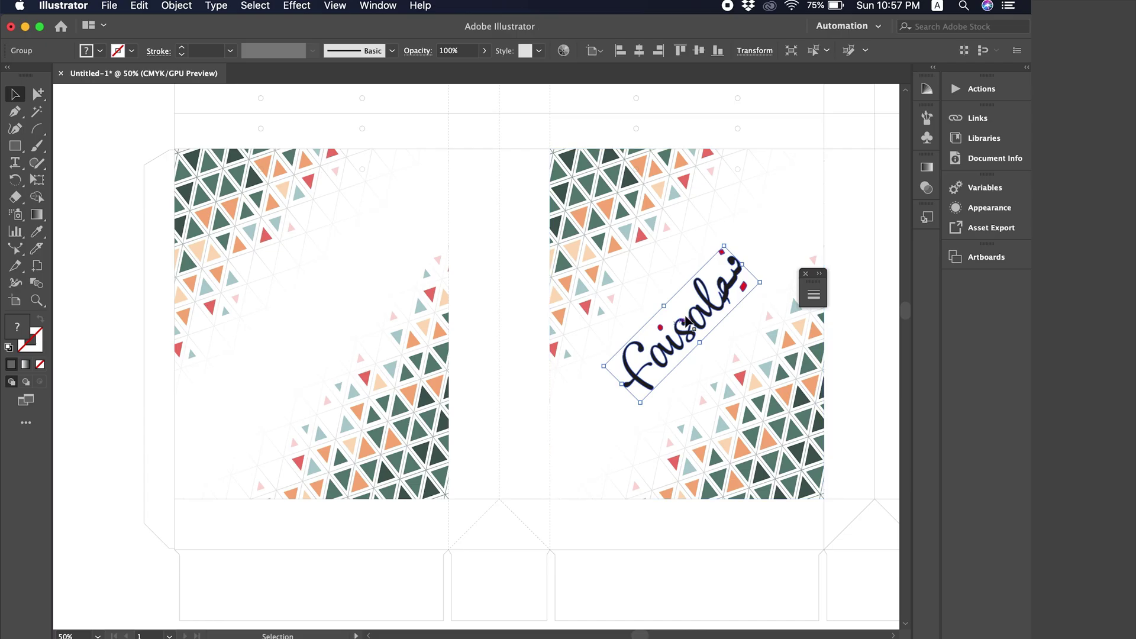
{"action": "left_click_drag", "start_coordinate": [740, 262], "coordinate": [350, 294]}
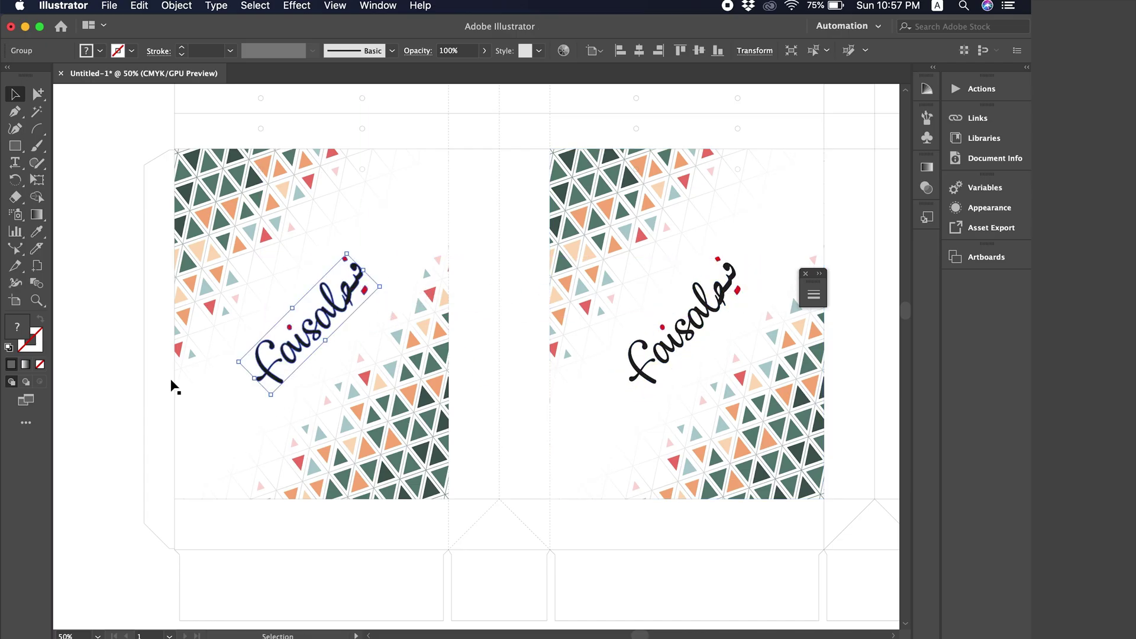
{"action": "left_click", "coordinate": [103, 333]}
Zoom out and check the pattern images on both decorated front panels
{"action": "key", "text": "Tab"}
{"action": "scroll", "coordinate": [383, 338], "scroll_direction": "down", "scroll_amount": 2}
{"action": "key", "text": "super+minus"}
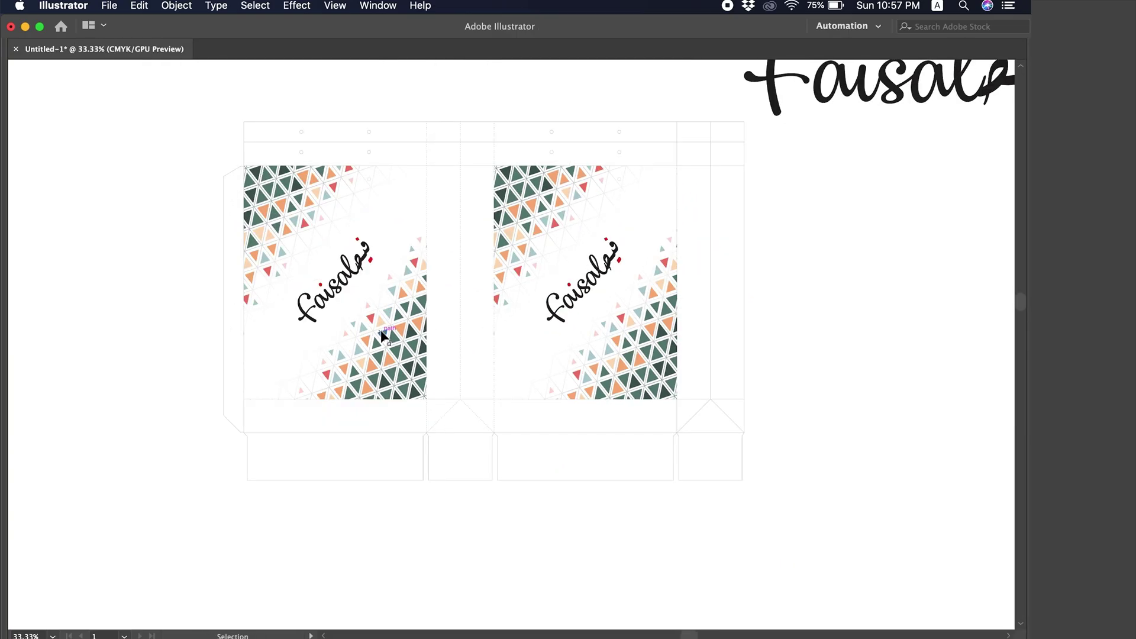
{"action": "left_click", "coordinate": [516, 269]}
{"action": "left_click", "coordinate": [270, 221], "text": "shift"}
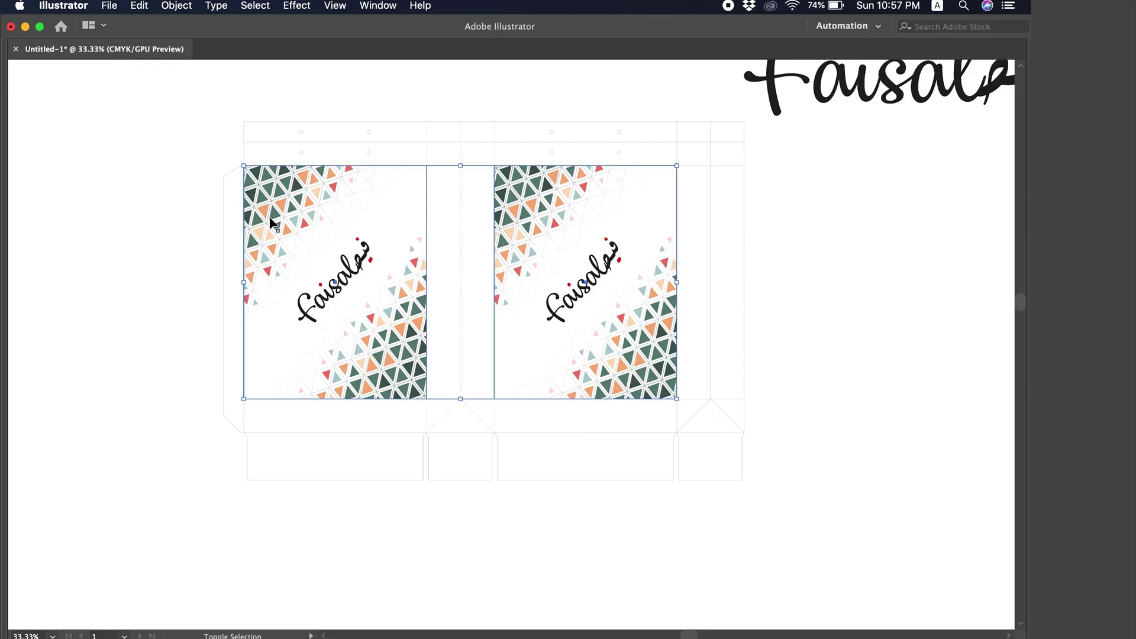
{"action": "key", "text": "super+plus"}
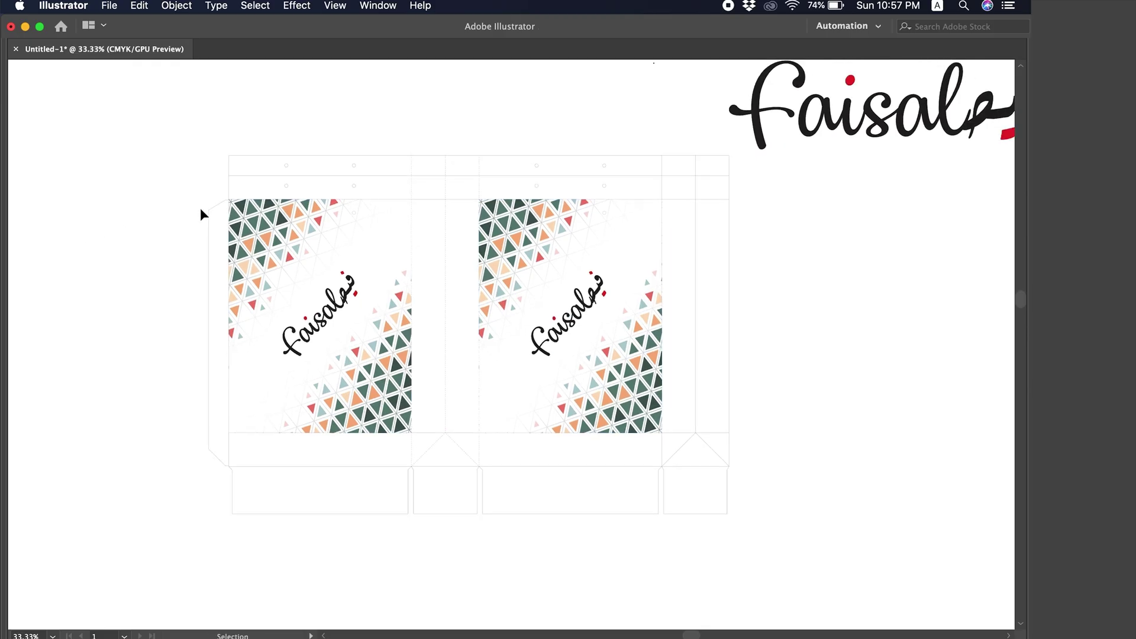
{"action": "left_click", "coordinate": [514, 285]}
{"action": "left_click", "coordinate": [432, 281]}
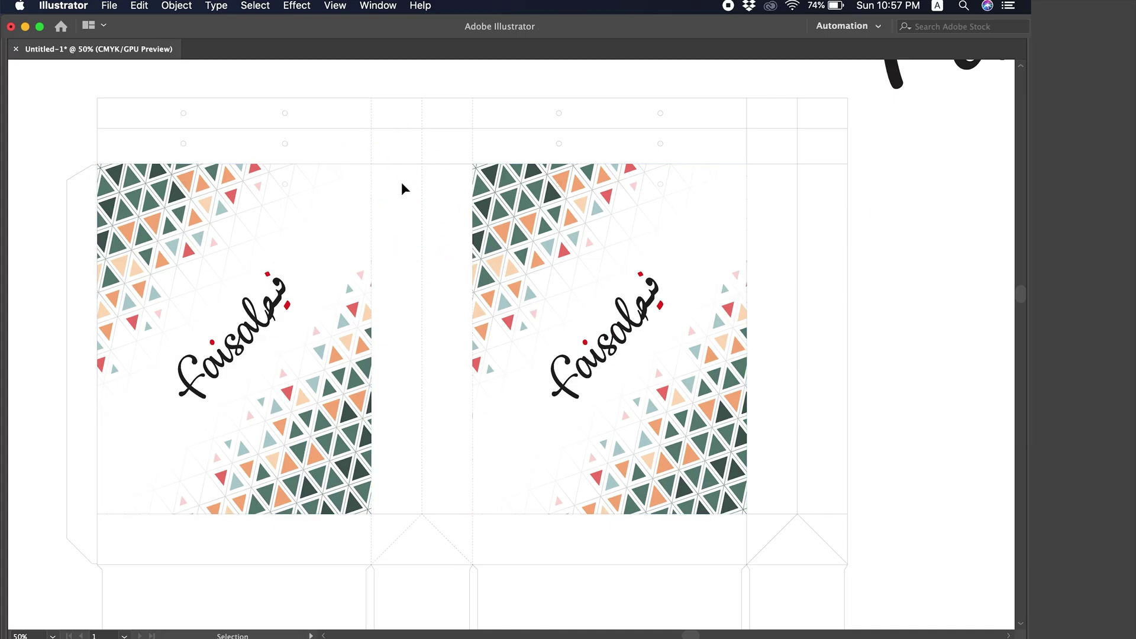
Draw a rectangle covering the entire bag dieline
{"action": "key", "text": "a"}
{"action": "key", "text": "super+minus"}
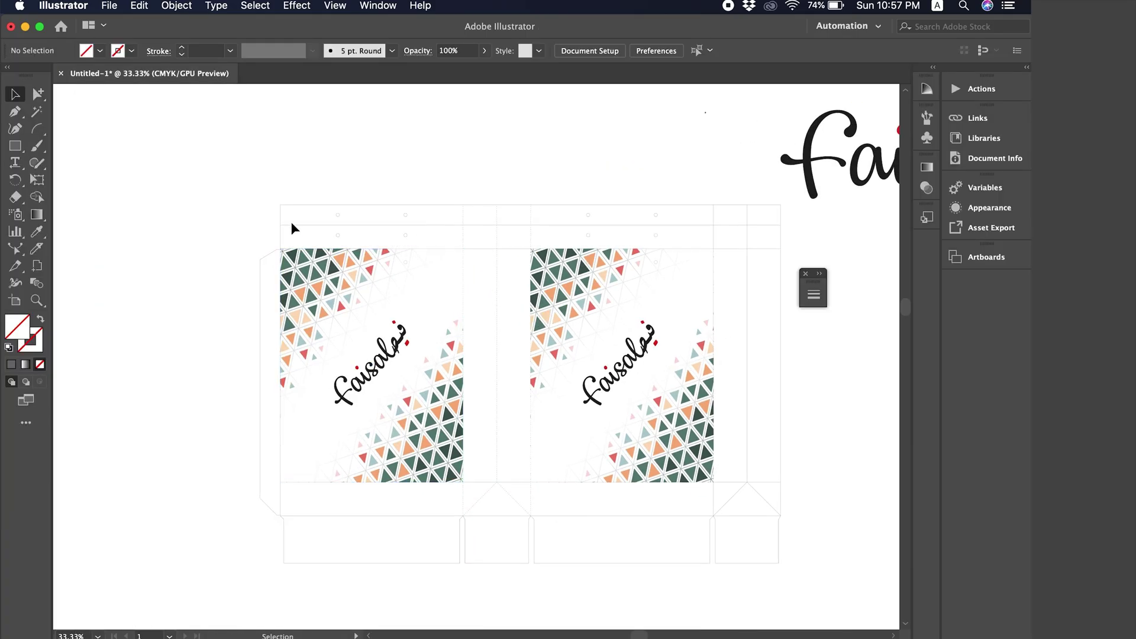
{"action": "key", "text": "m"}
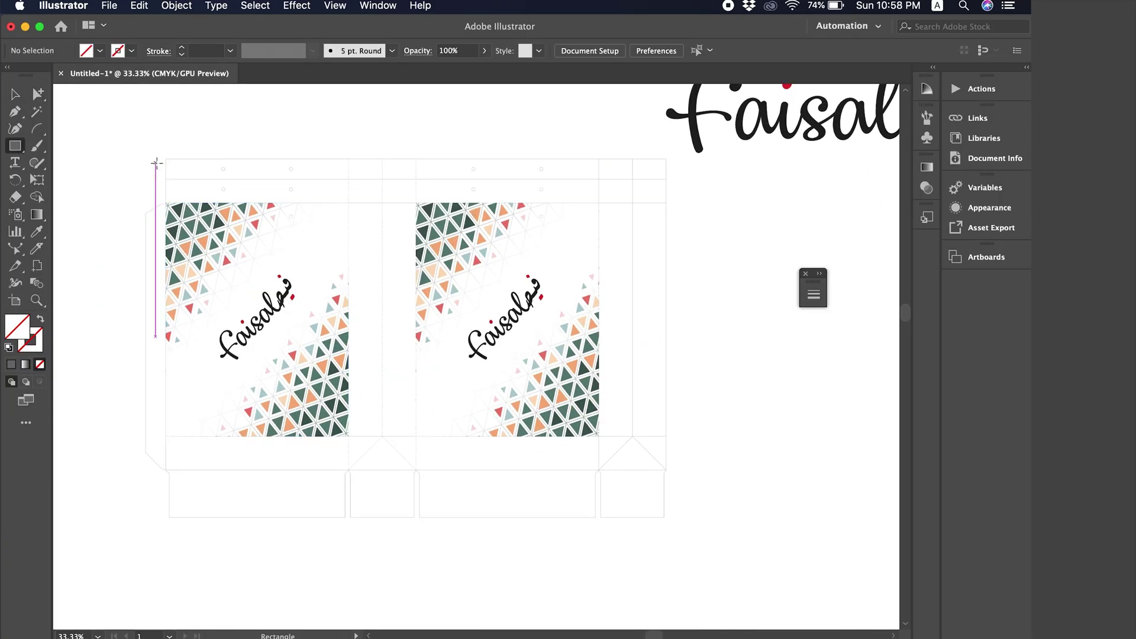
{"action": "left_click_drag", "start_coordinate": [141, 158], "coordinate": [672, 527]}
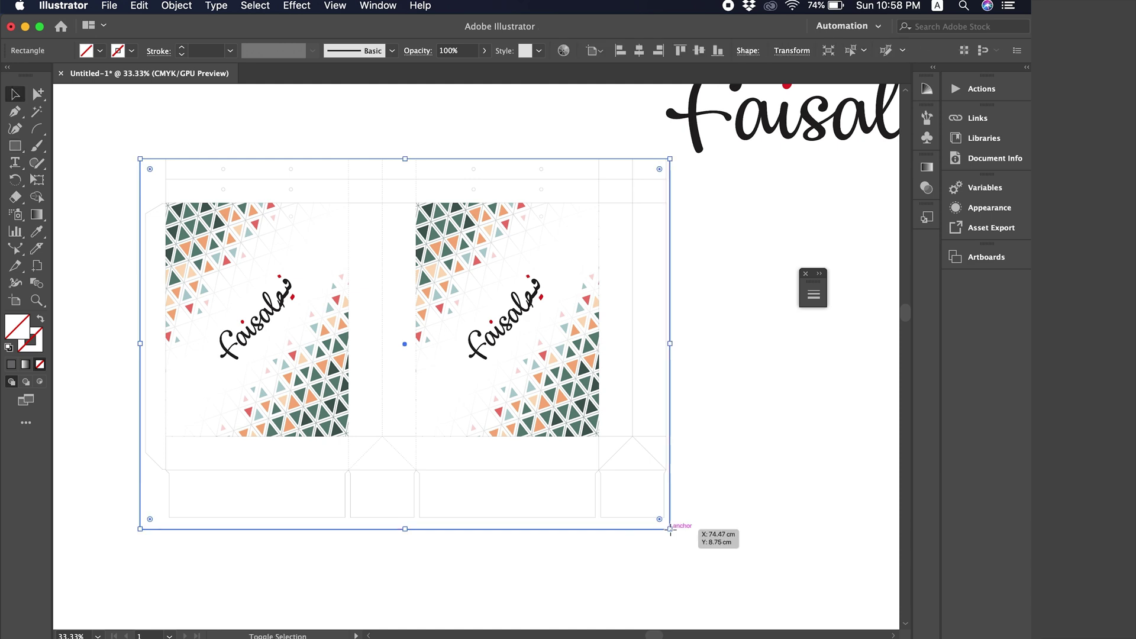
{"action": "key", "text": "super+equal"}
{"action": "key", "text": "super+equal"}
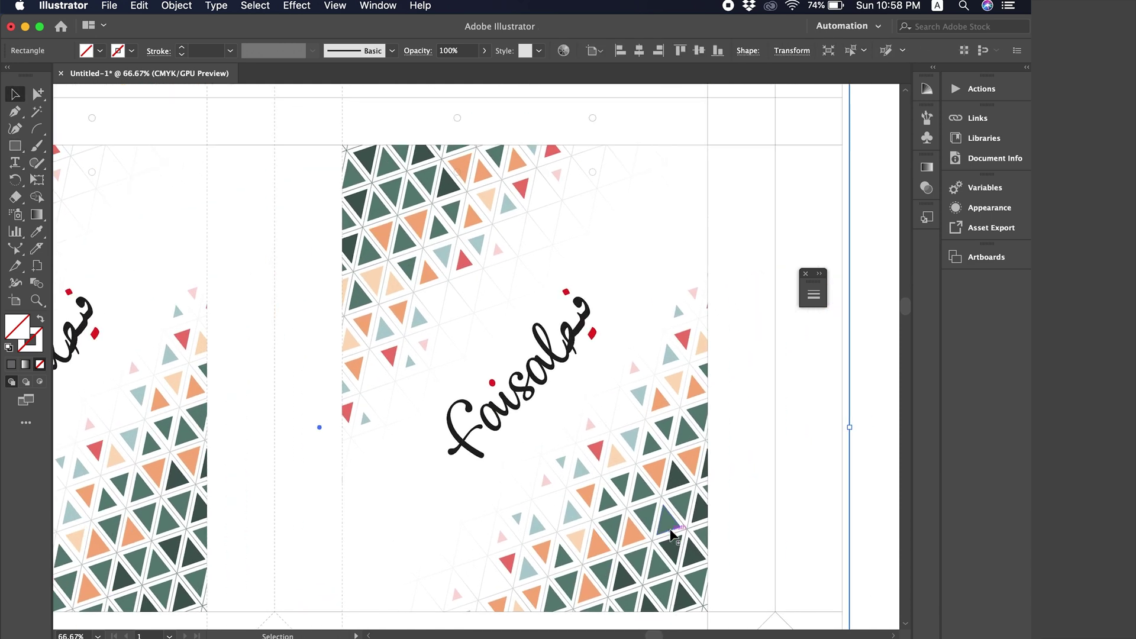
Try light blue, peach and dark green fills sampled from the artwork, undoing the green
{"action": "key", "text": "i"}
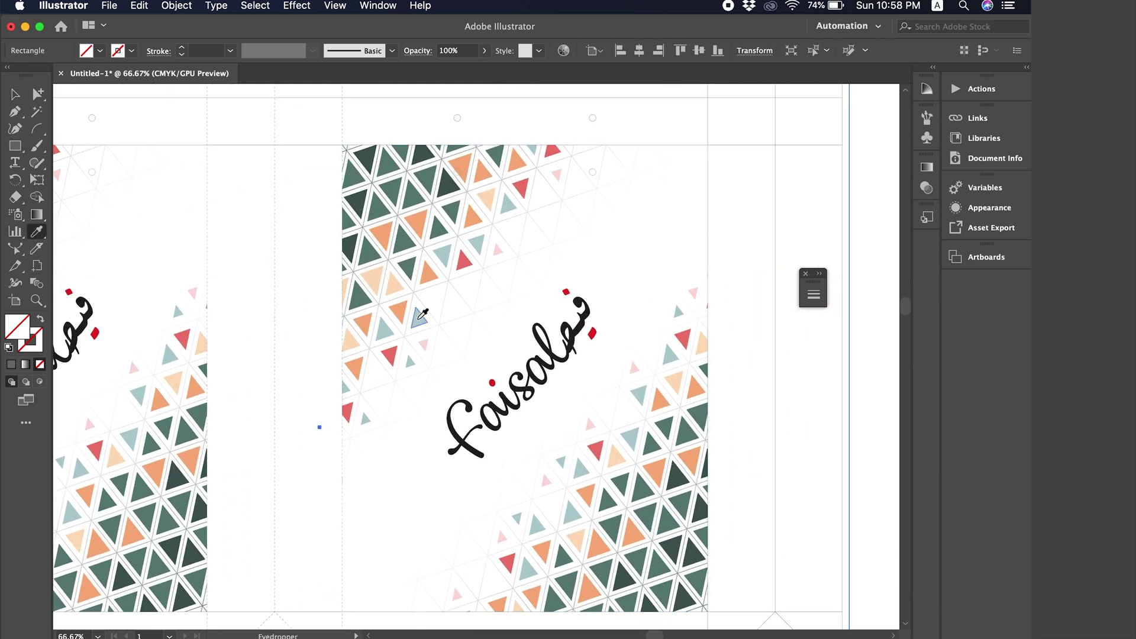
{"action": "left_click", "coordinate": [416, 317]}
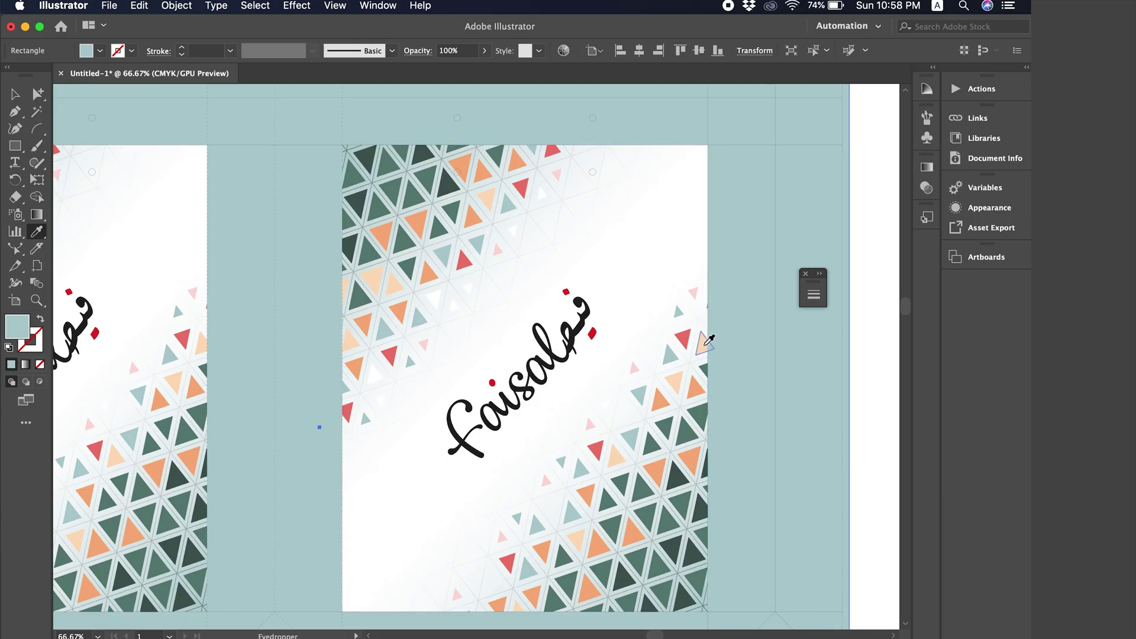
{"action": "left_click", "coordinate": [702, 343]}
{"action": "left_click", "coordinate": [444, 256]}
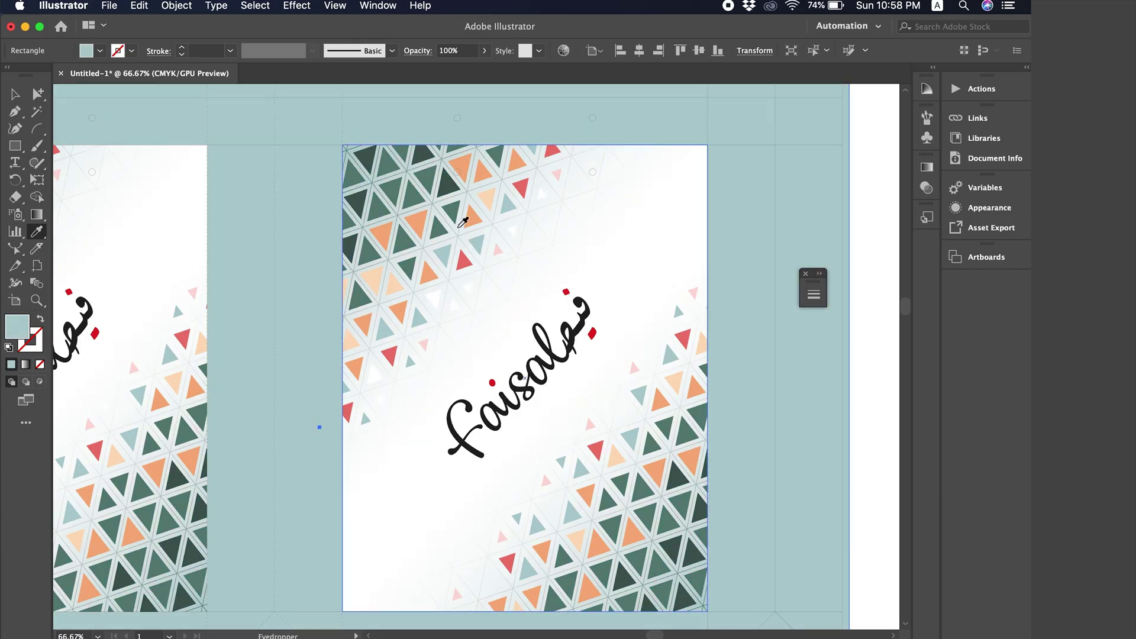
{"action": "left_click", "coordinate": [441, 229]}
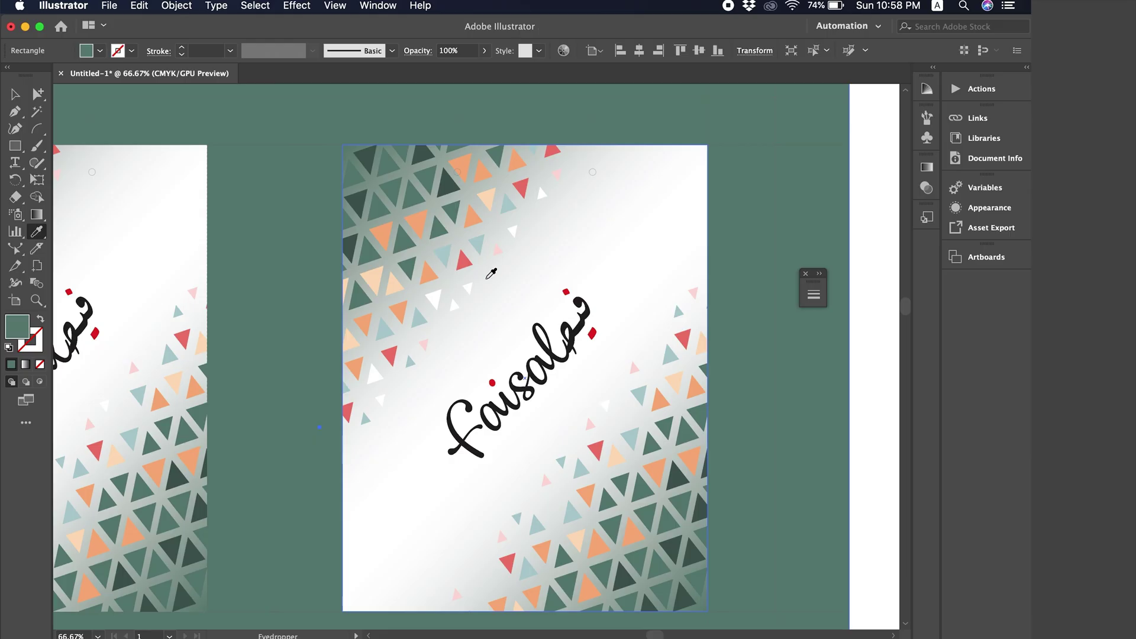
{"action": "key", "text": "super+minus"}
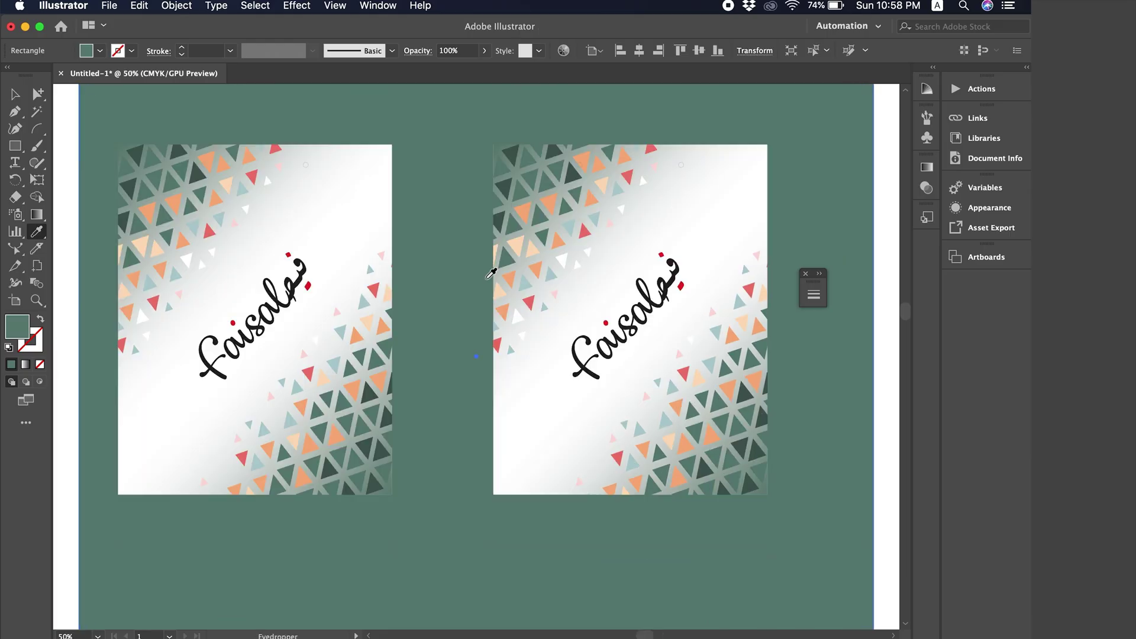
{"action": "key", "text": "super+z"}
Try peach and pink samples, then settle on the white gradient fill and deselect
{"action": "left_click", "coordinate": [444, 224]}
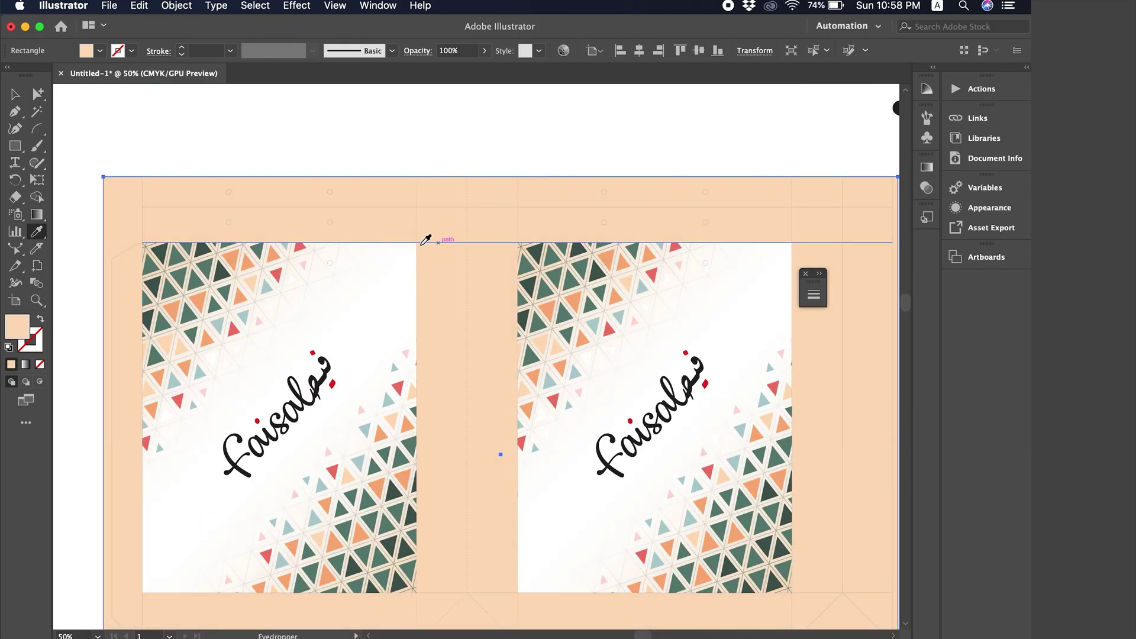
{"action": "left_click", "coordinate": [367, 255]}
{"action": "left_click", "coordinate": [309, 254]}
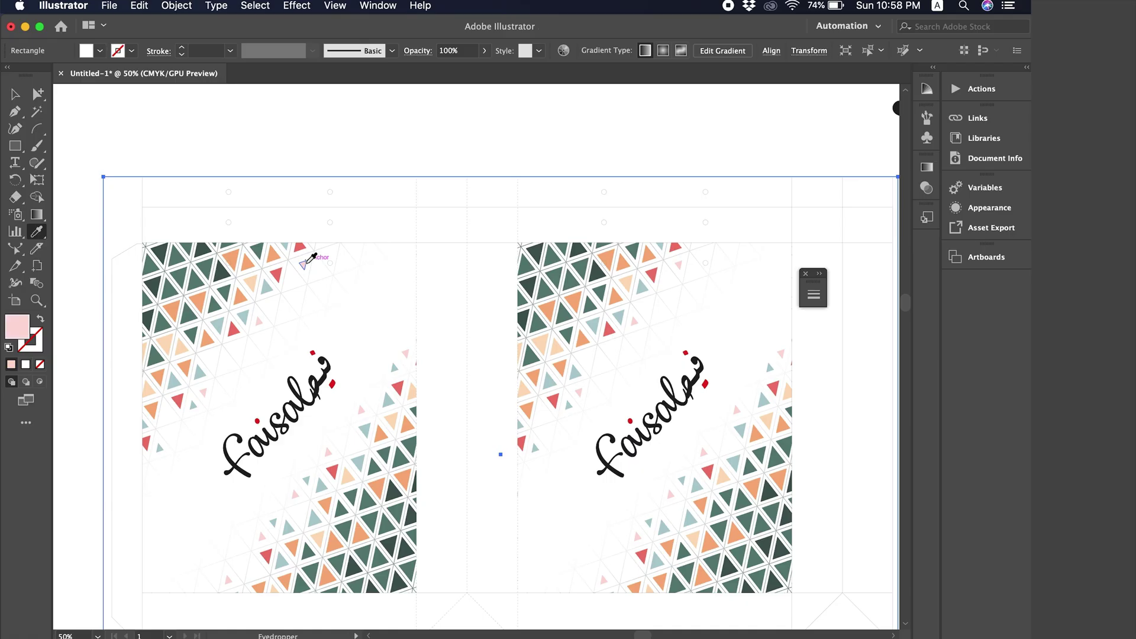
{"action": "left_click", "coordinate": [361, 457]}
{"action": "left_click", "coordinate": [358, 309]}
{"action": "scroll", "coordinate": [423, 324], "scroll_direction": "down", "scroll_amount": 4}
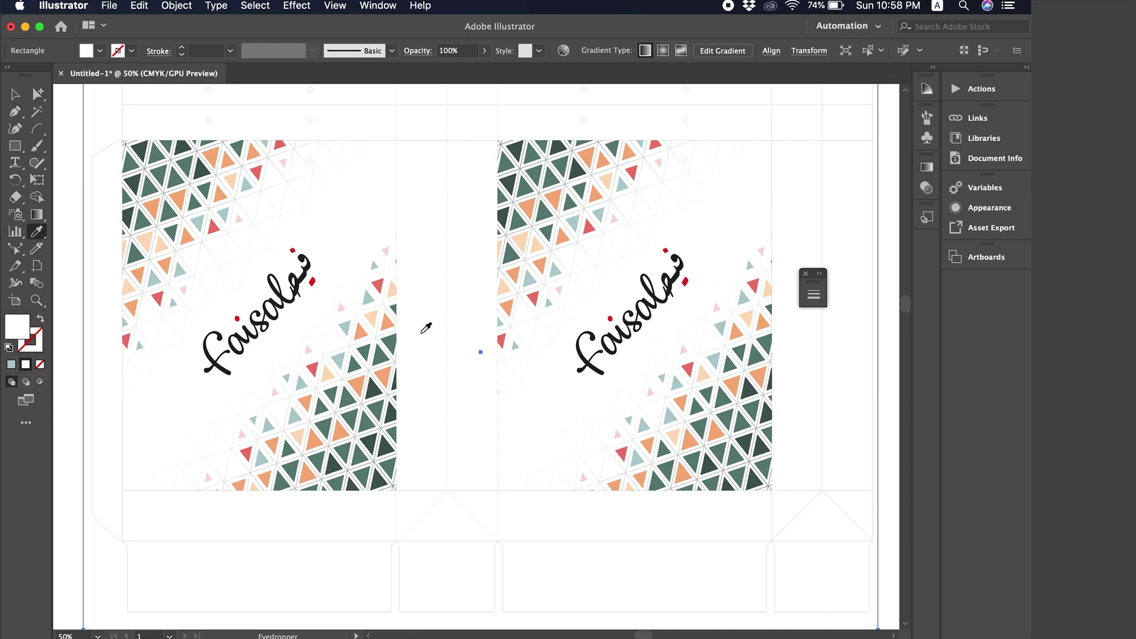
{"action": "key", "text": "v"}
{"action": "left_click", "coordinate": [538, 315]}
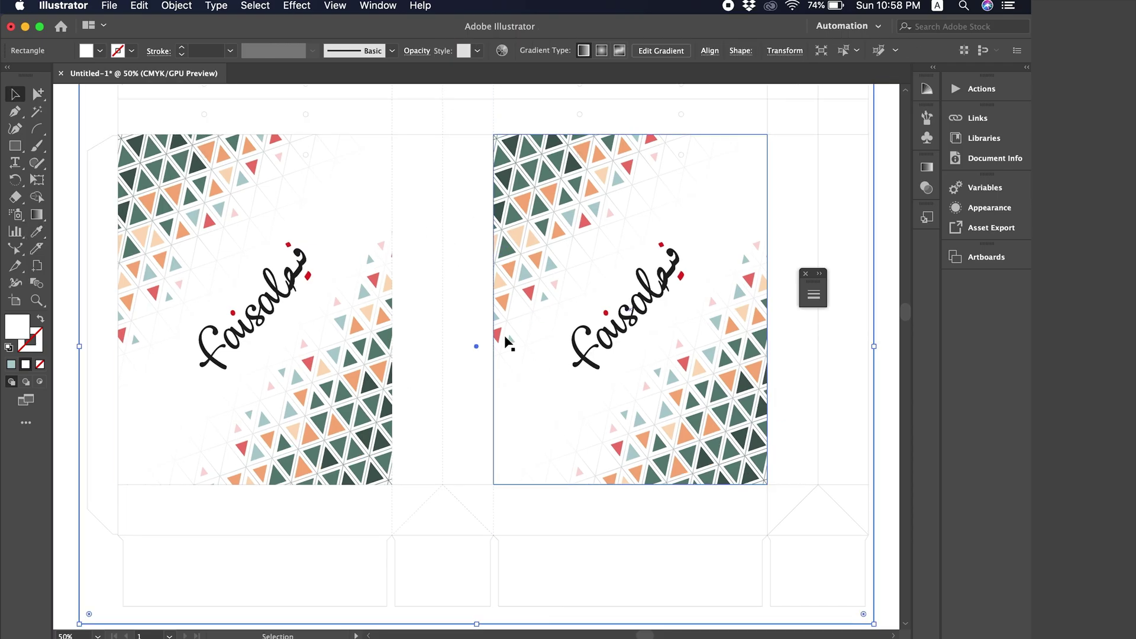
{"action": "key", "text": "super+shift+a"}
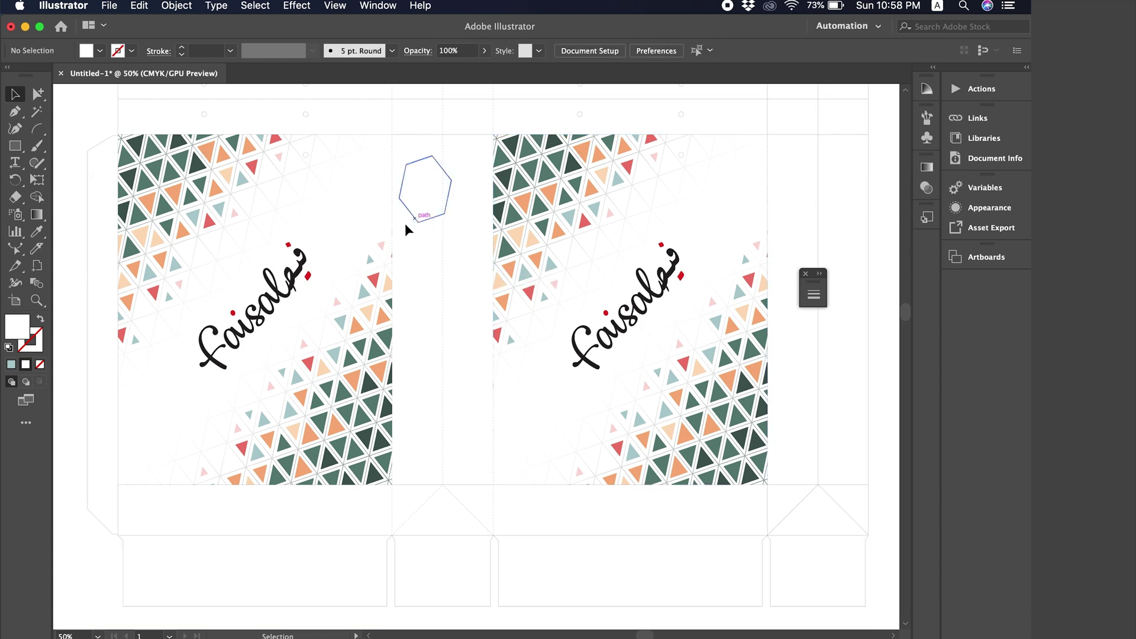
Duplicate the large Faisal logo, rotate it 90° to vertical, and move it into the left gusset
{"action": "scroll", "coordinate": [404, 223], "scroll_direction": "right", "scroll_amount": 2}
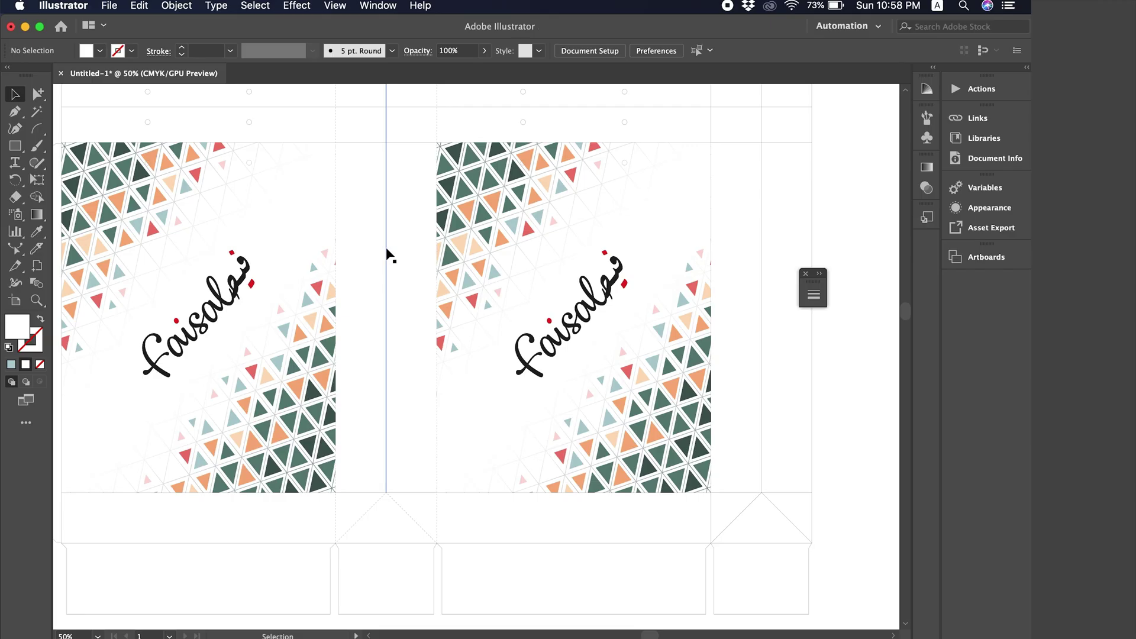
{"action": "scroll", "coordinate": [525, 301], "scroll_direction": "right", "scroll_amount": 5}
{"action": "key", "text": "super+minus"}
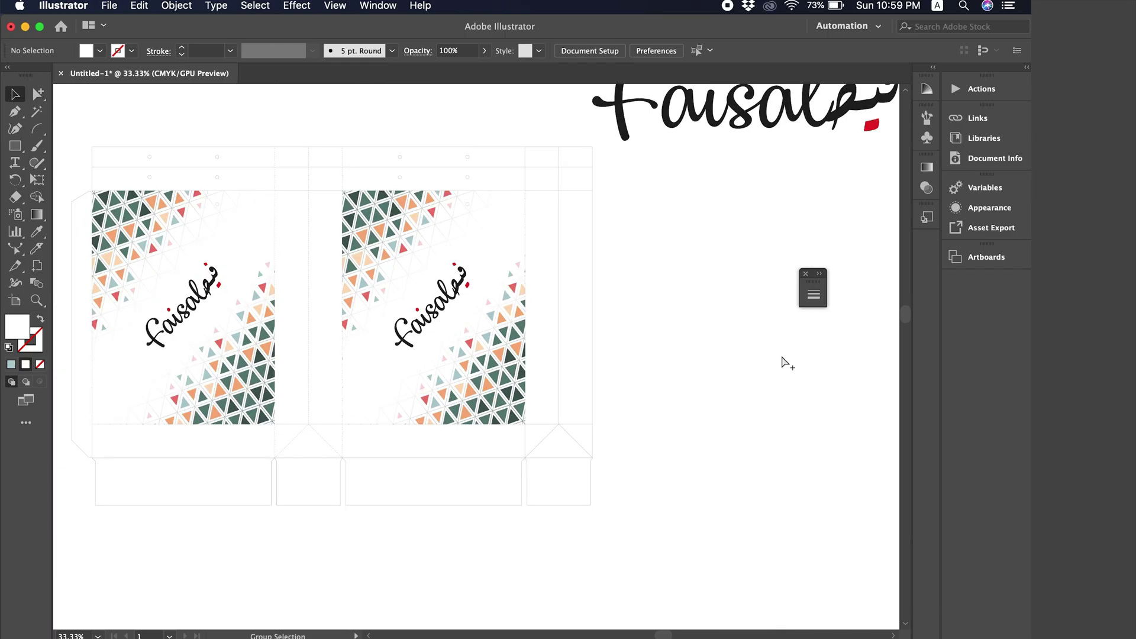
{"action": "key", "text": "super+minus"}
{"action": "left_click", "coordinate": [655, 176]}
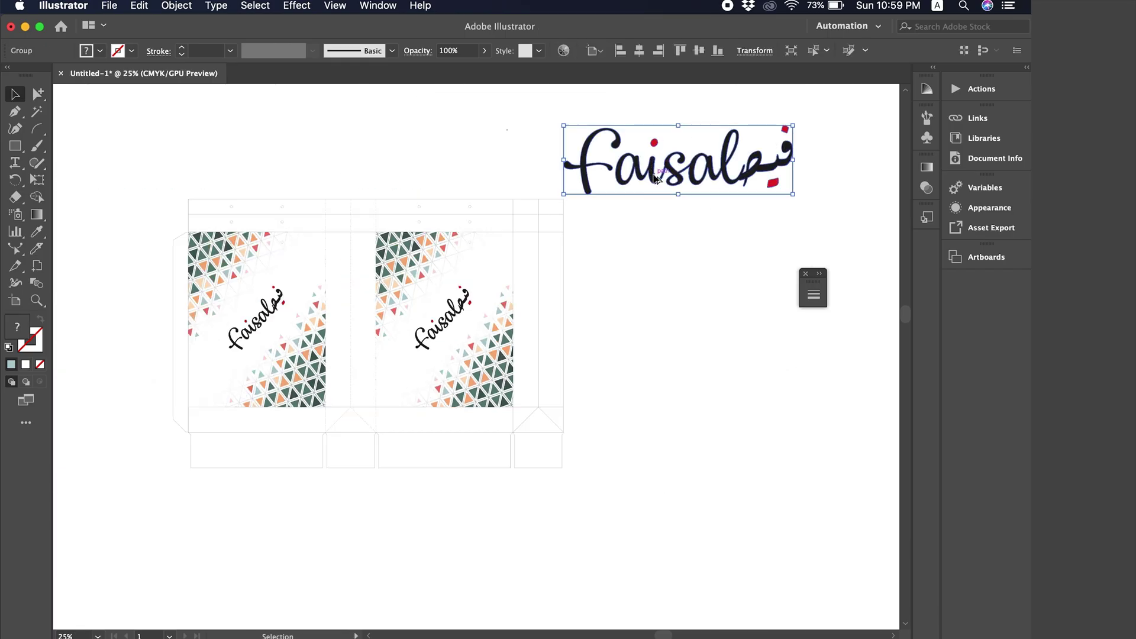
{"action": "left_click_drag", "start_coordinate": [656, 176], "coordinate": [570, 305]}
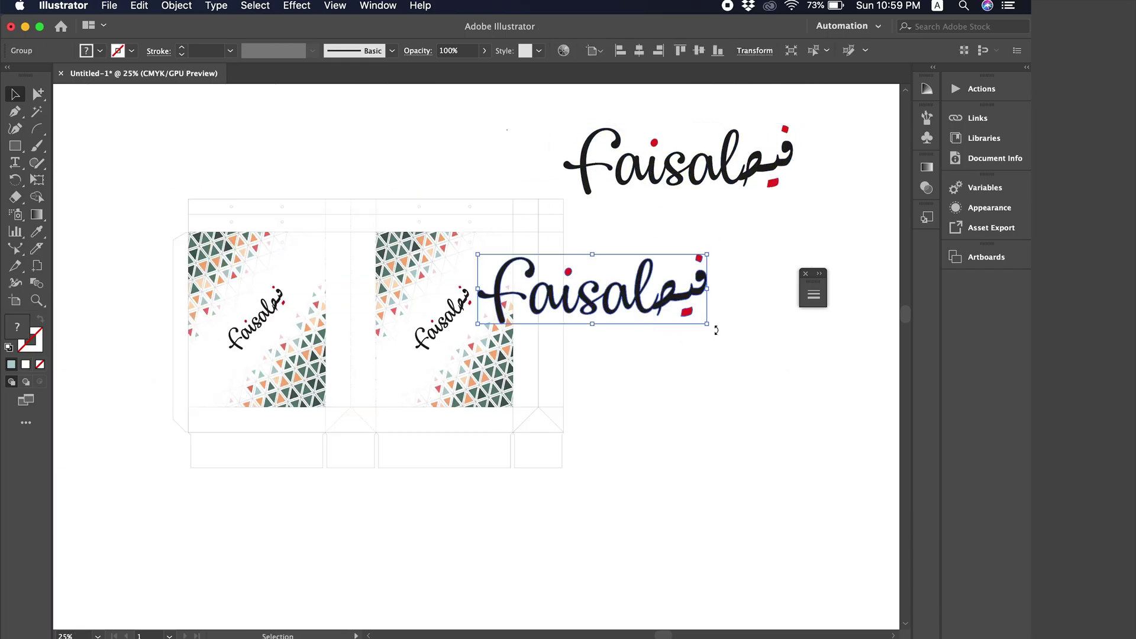
{"action": "left_click_drag", "start_coordinate": [716, 330], "coordinate": [640, 177]}
{"action": "left_click_drag", "start_coordinate": [615, 213], "coordinate": [358, 308]}
Scale down the vertical Faisal logo and fine-tune its position within the left gusset
{"action": "scroll", "coordinate": [357, 311], "scroll_direction": "up", "scroll_amount": 4}
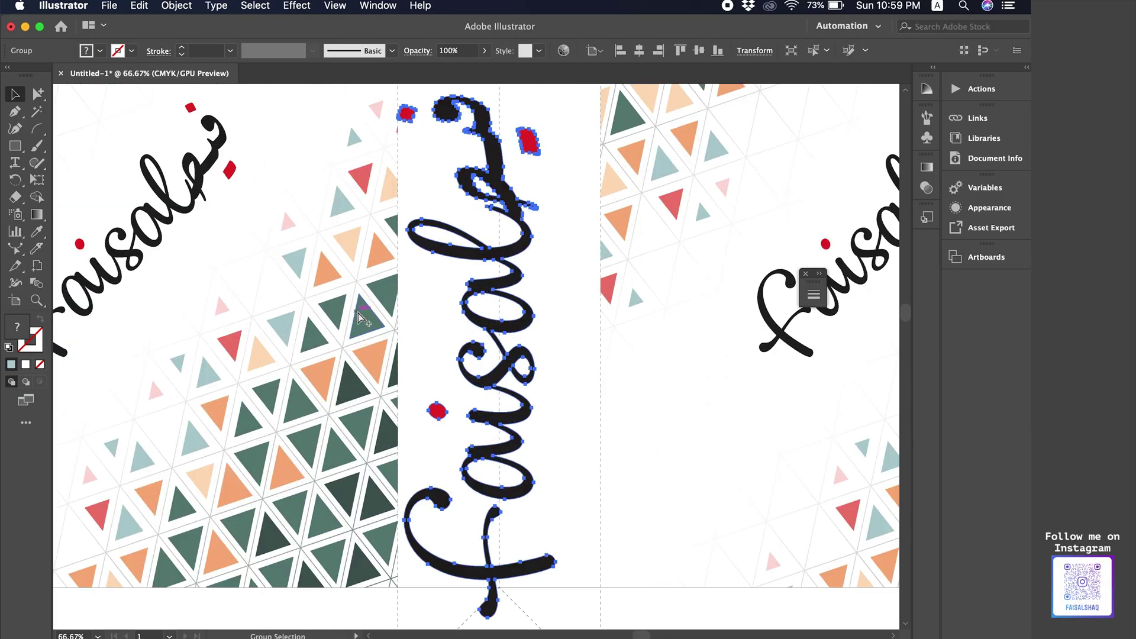
{"action": "scroll", "coordinate": [357, 313], "scroll_direction": "up", "scroll_amount": 2}
{"action": "left_click_drag", "start_coordinate": [521, 149], "coordinate": [464, 226]}
{"action": "scroll", "coordinate": [424, 399], "scroll_direction": "down", "scroll_amount": 2}
{"action": "scroll", "coordinate": [443, 200], "scroll_direction": "up", "scroll_amount": 2}
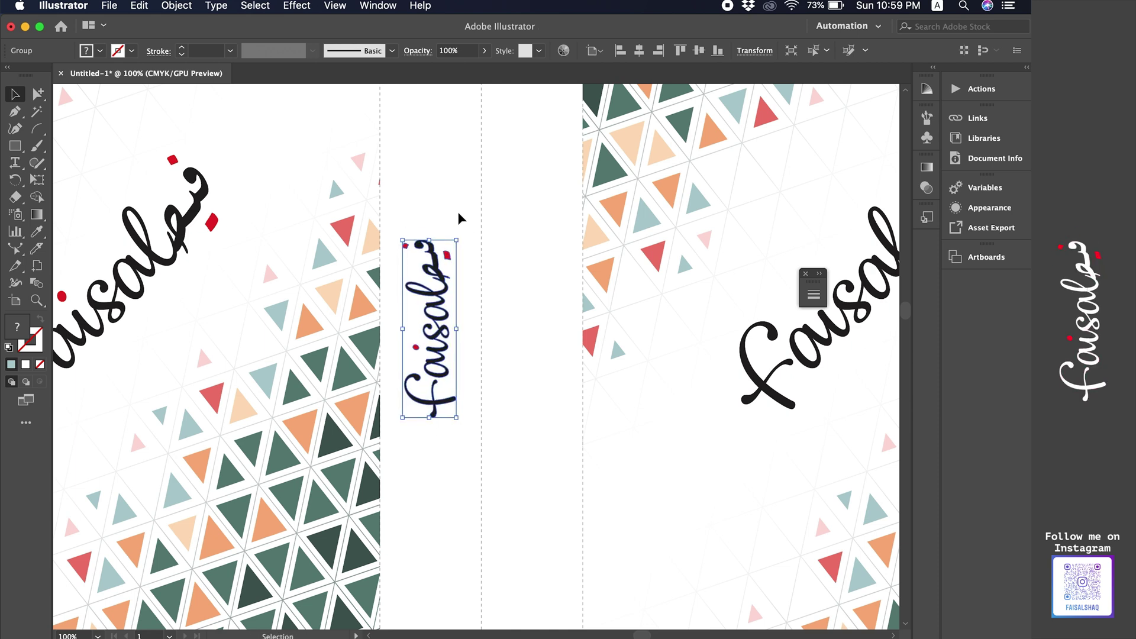
{"action": "left_click", "coordinate": [457, 211]}
{"action": "key", "text": "super+minus"}
{"action": "key", "text": "super+minus"}
{"action": "left_click_drag", "start_coordinate": [451, 327], "coordinate": [449, 319]}
{"action": "left_click", "coordinate": [69, 191]}
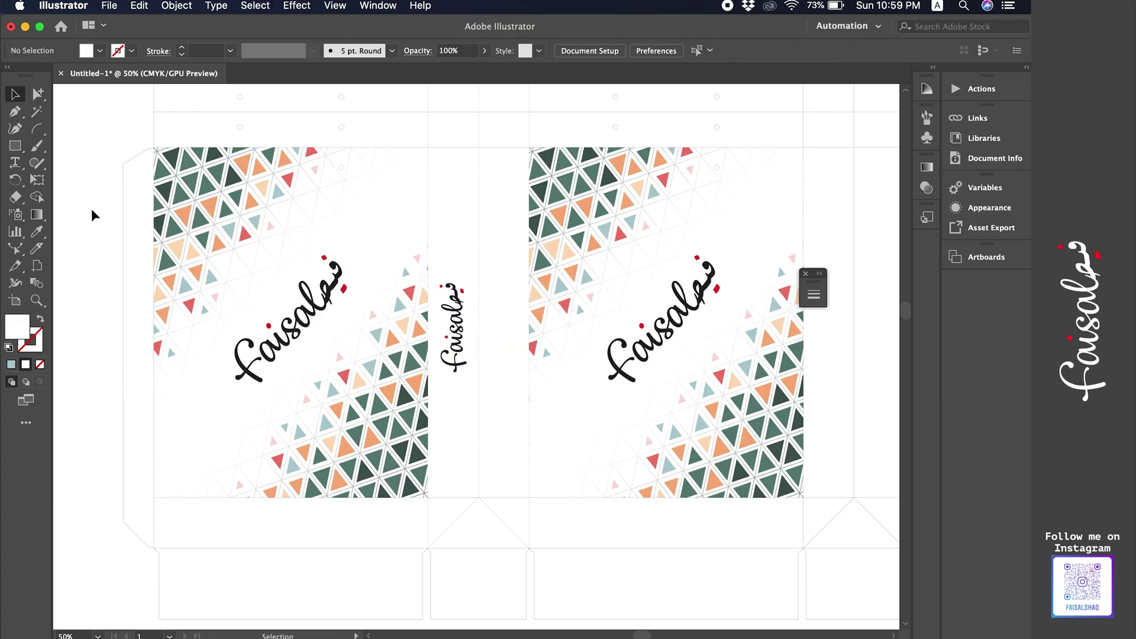
Copy the small vertical Faisal logo onto the right side gusset
{"action": "scroll", "coordinate": [91, 209], "scroll_direction": "right", "scroll_amount": 3}
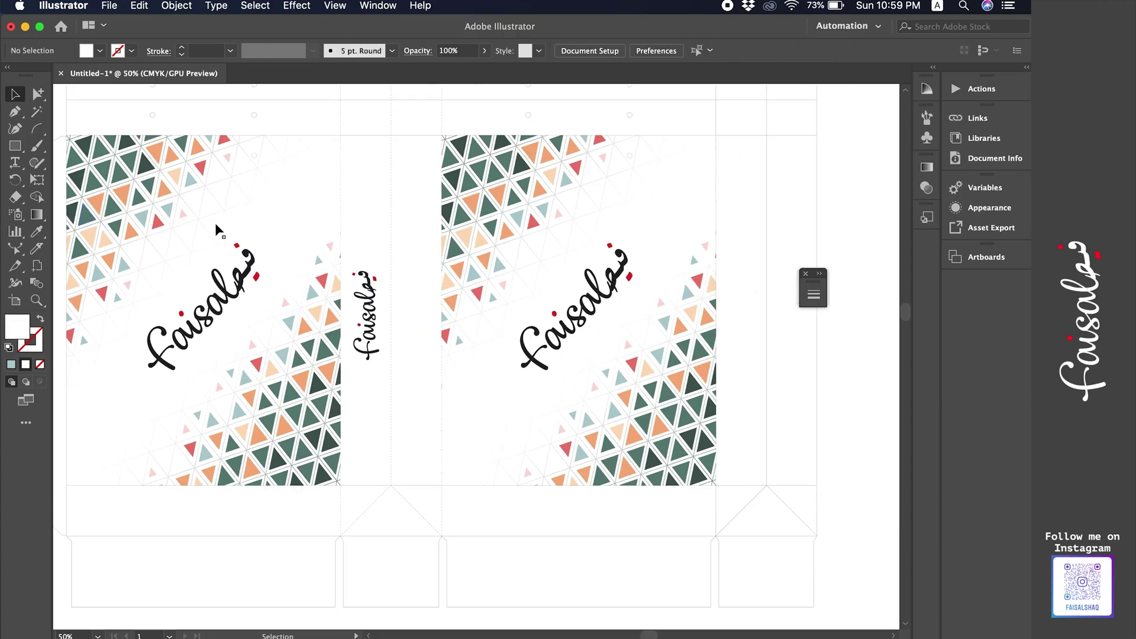
{"action": "left_click", "coordinate": [375, 314]}
{"action": "left_click_drag", "start_coordinate": [373, 315], "coordinate": [748, 316]}
{"action": "scroll", "coordinate": [561, 414], "scroll_direction": "down", "scroll_amount": 3}
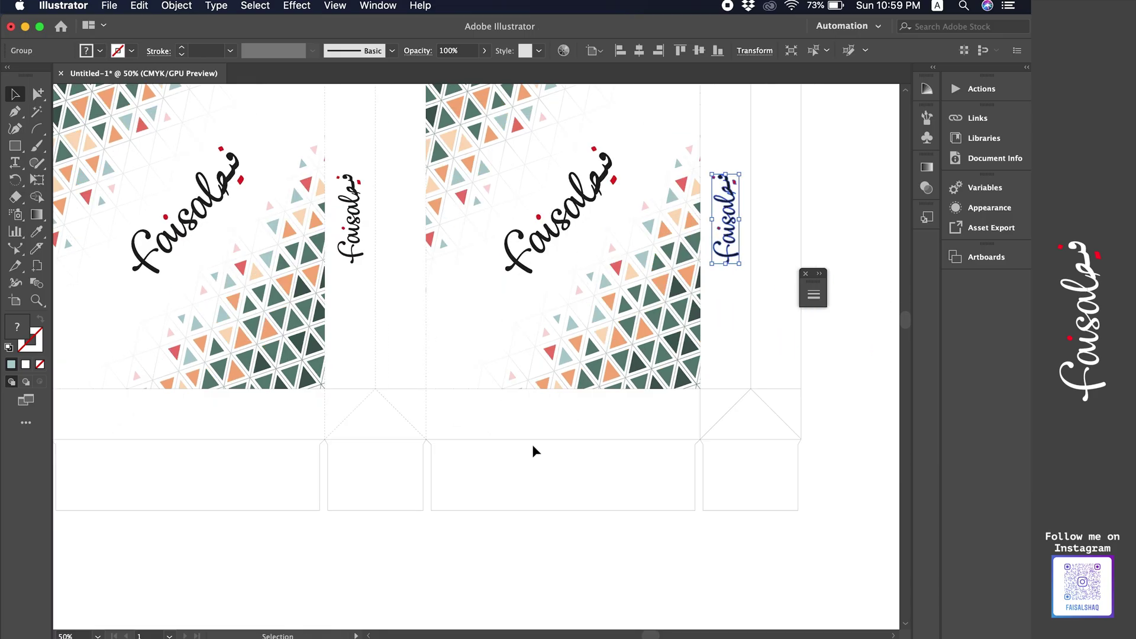
{"action": "left_click", "coordinate": [505, 477]}
{"action": "scroll", "coordinate": [520, 474], "scroll_direction": "right", "scroll_amount": 2}
Preview the finished bag with all panels hidden, then restore the panels
{"action": "key", "text": "Tab"}
{"action": "scroll", "coordinate": [550, 436], "scroll_direction": "up", "scroll_amount": 5}
{"action": "scroll", "coordinate": [550, 437], "scroll_direction": "left", "scroll_amount": 2}
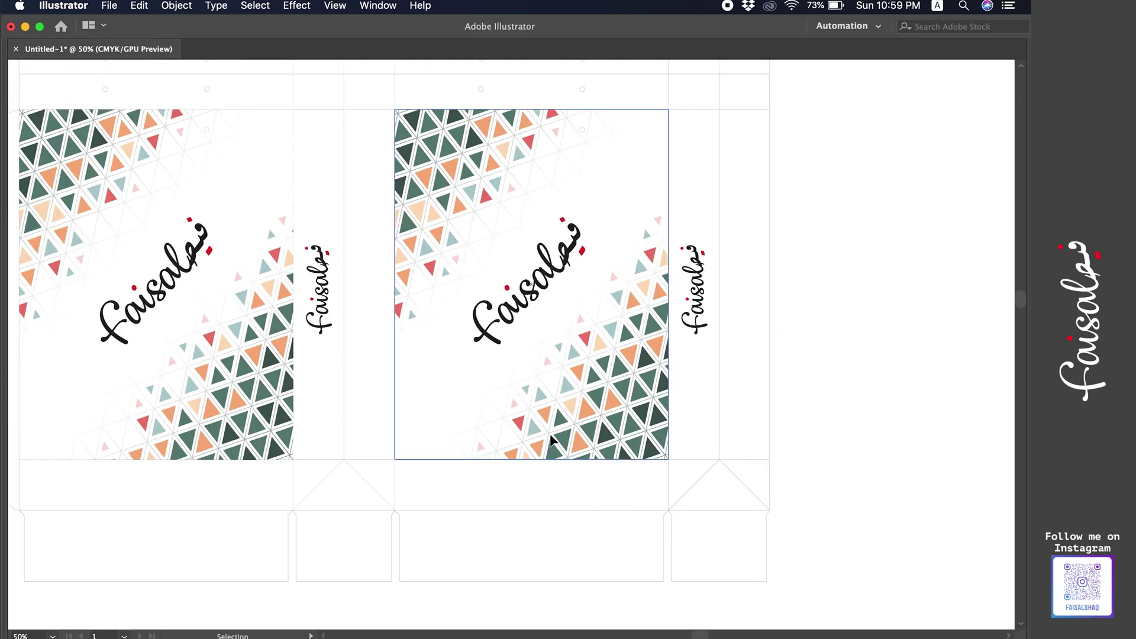
{"action": "key", "text": "Tab"}
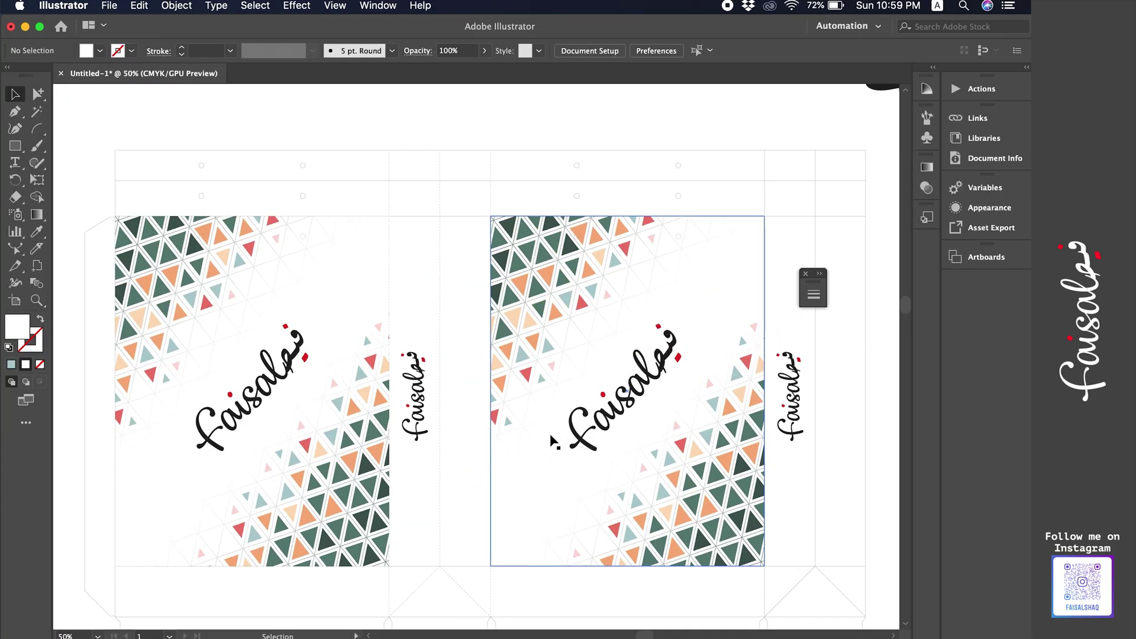